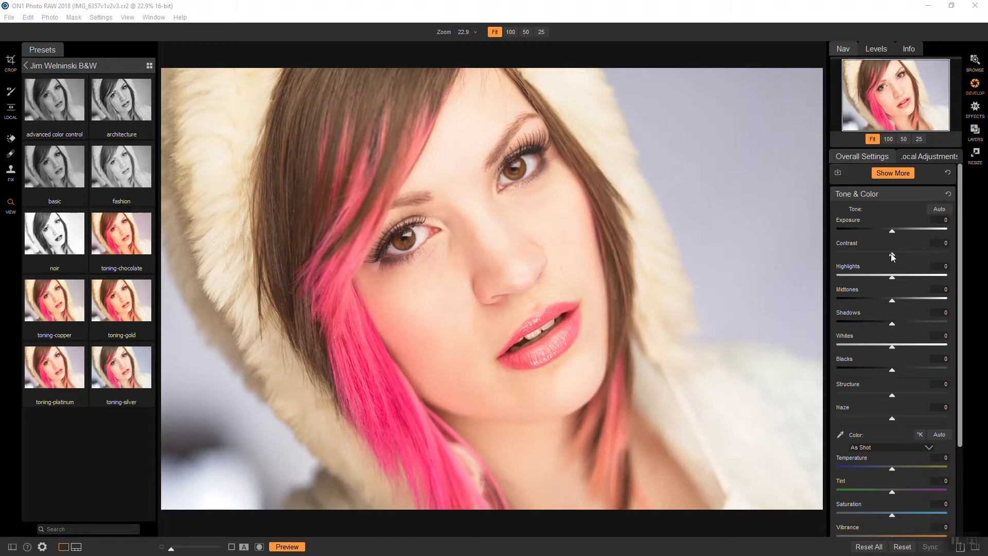
Step: In Tone & Color, set Contrast to -18 and Shadows to 13
left_click_drag(891, 254, 881, 256)
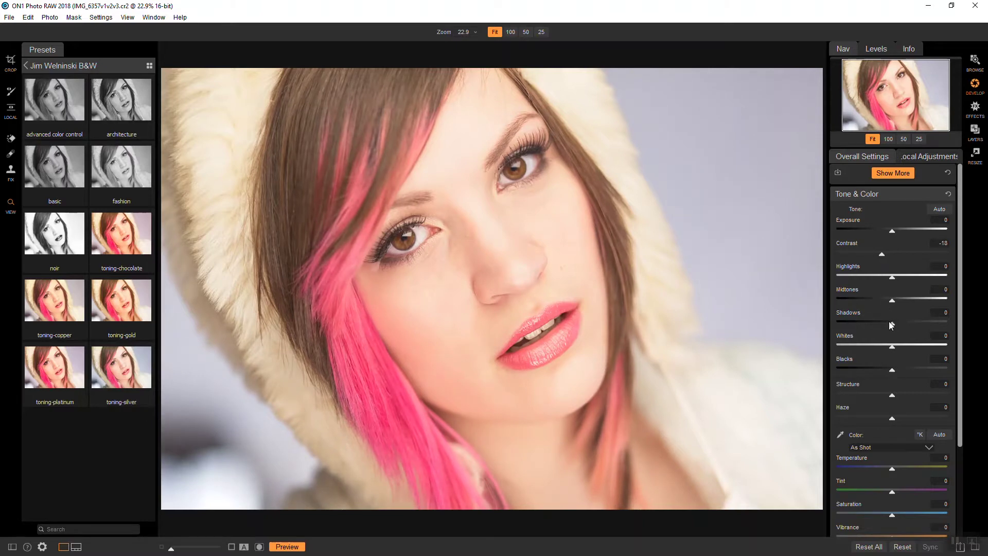
left_click_drag(892, 323, 900, 323)
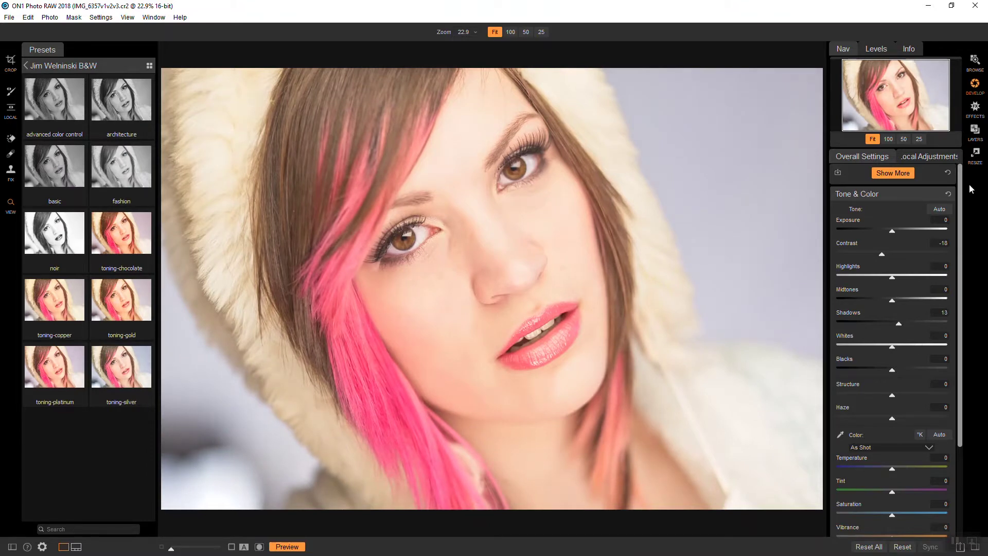
Step: Add a Black & White filter with Red at -17, Yellow at 22 and Blue at -100
left_click(977, 111)
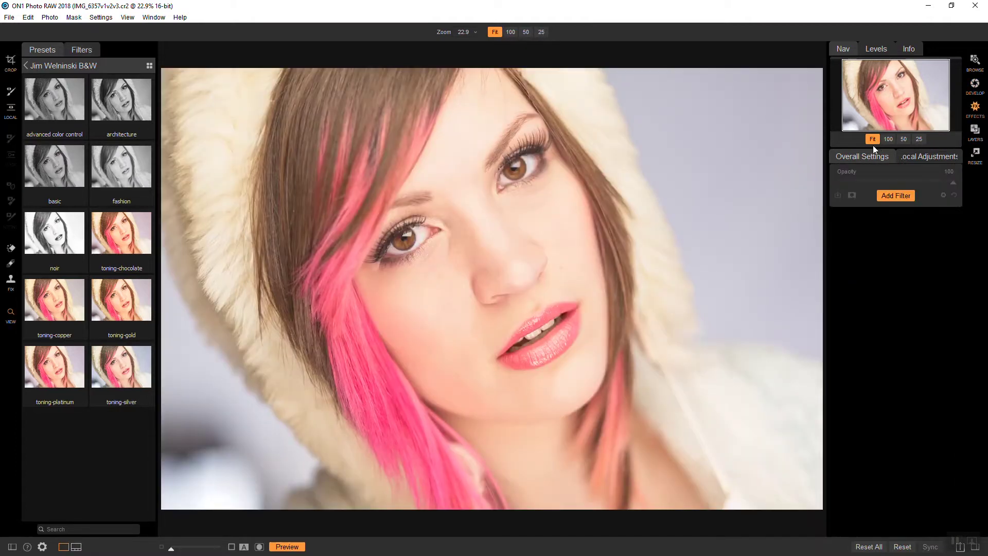
left_click(897, 195)
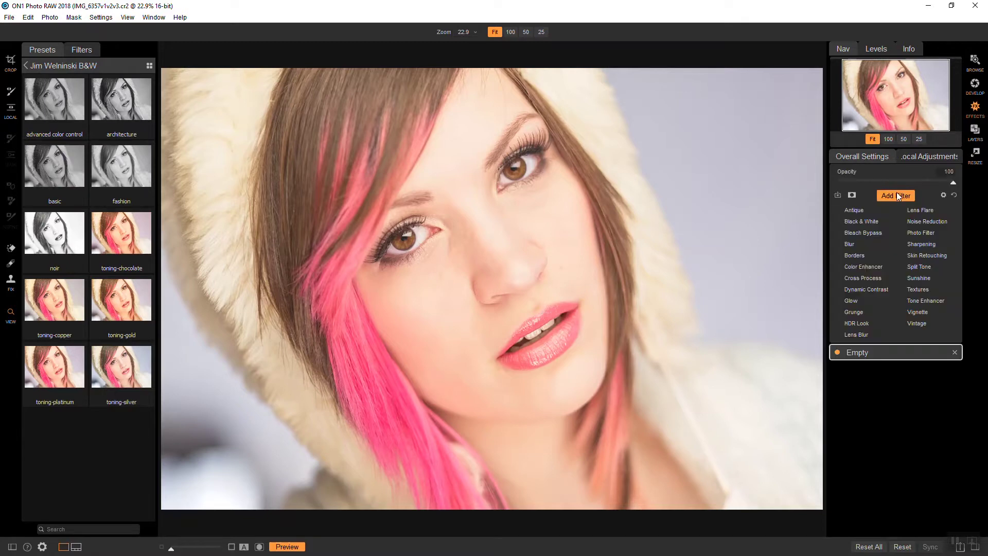
left_click(869, 220)
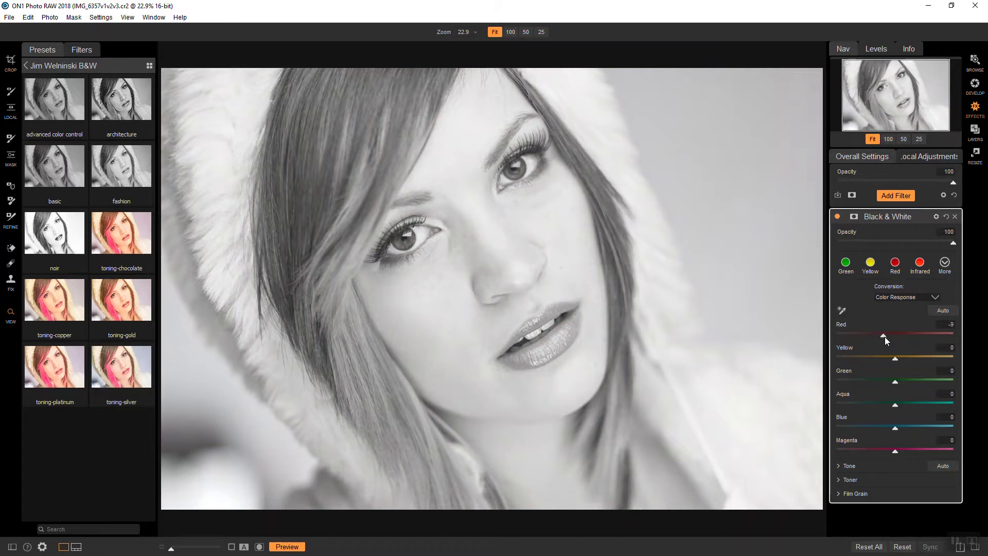
left_click_drag(884, 336, 882, 337)
left_click_drag(908, 358, 915, 359)
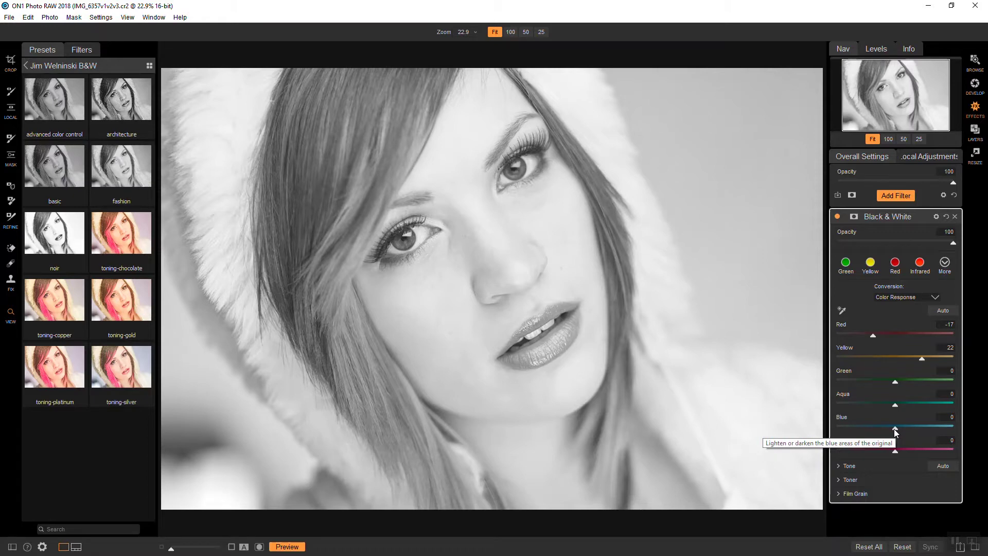
left_click_drag(894, 428, 835, 429)
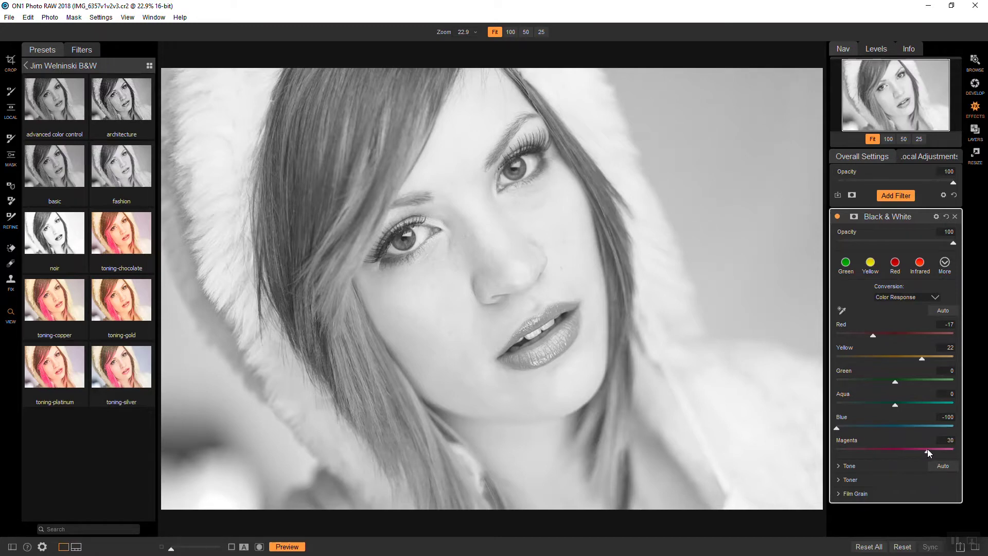
Step: Add a Dynamic Contrast filter, reset it to the None style, and set Medium to -31
left_click(896, 198)
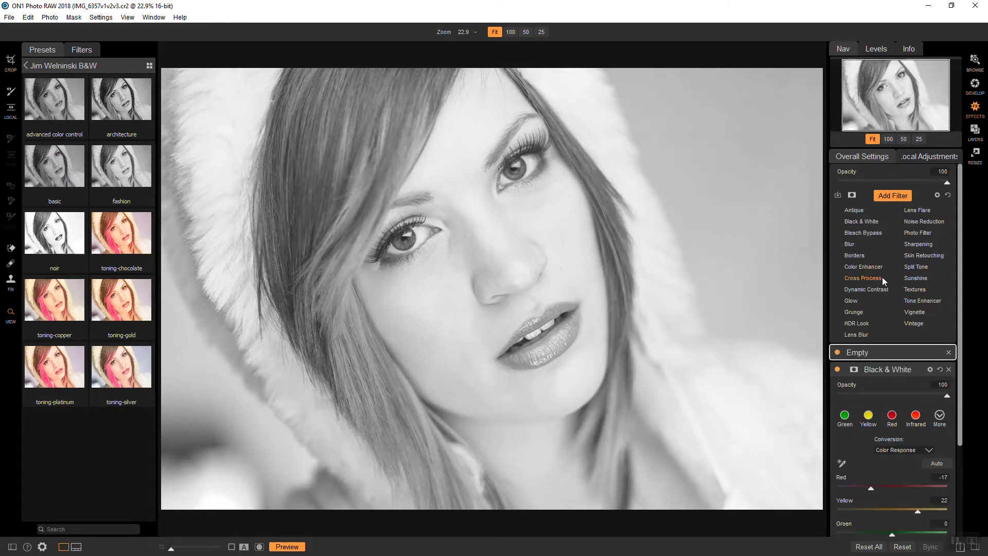
left_click(870, 289)
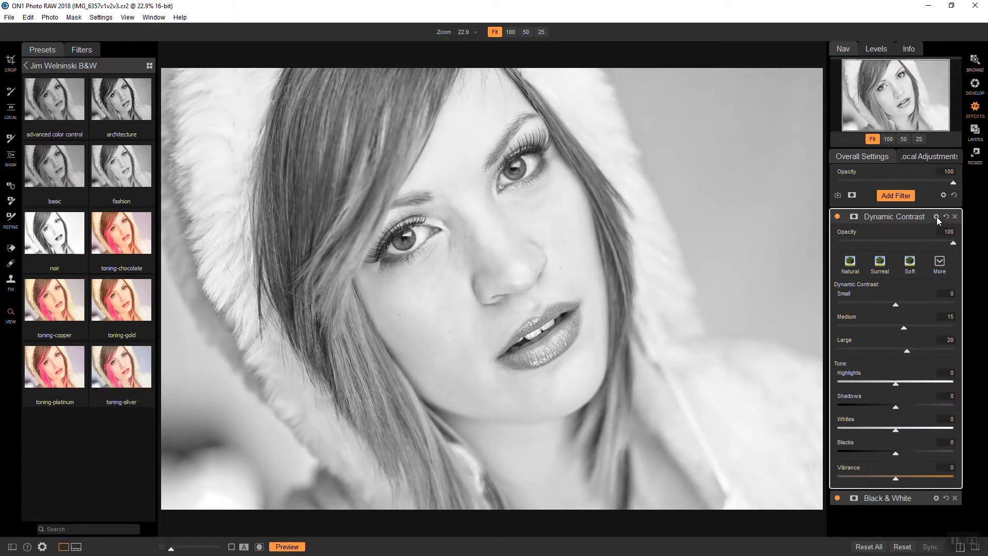
left_click(939, 262)
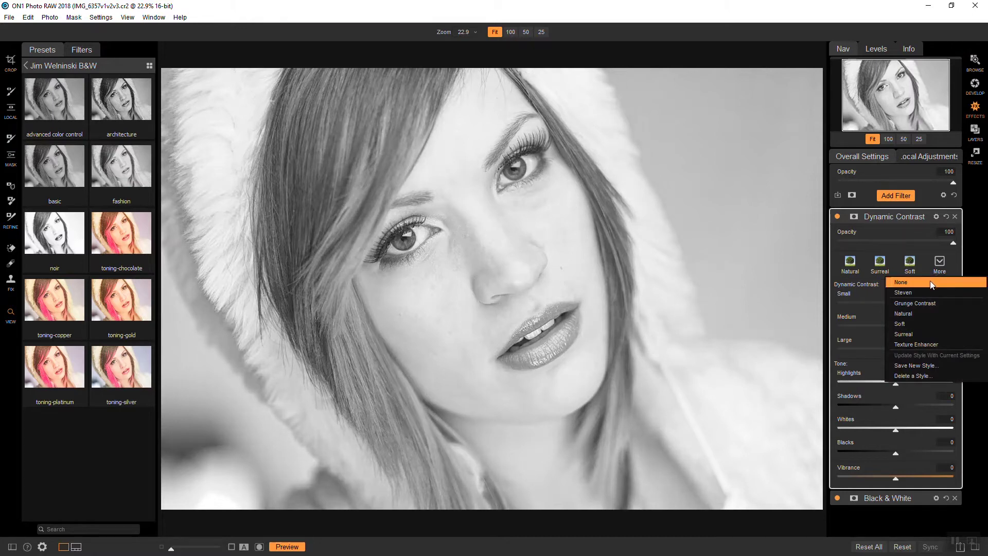
left_click(931, 282)
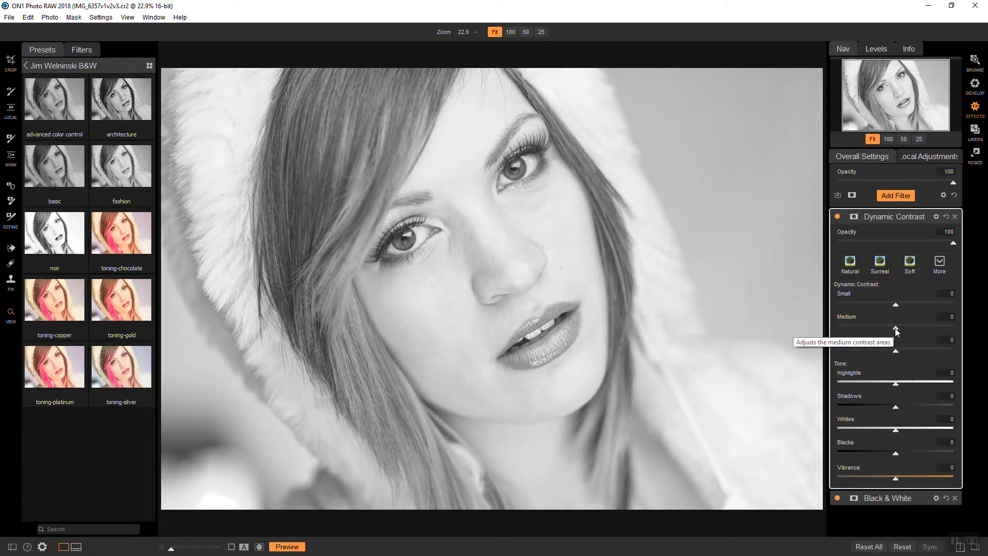
left_click_drag(894, 329, 877, 331)
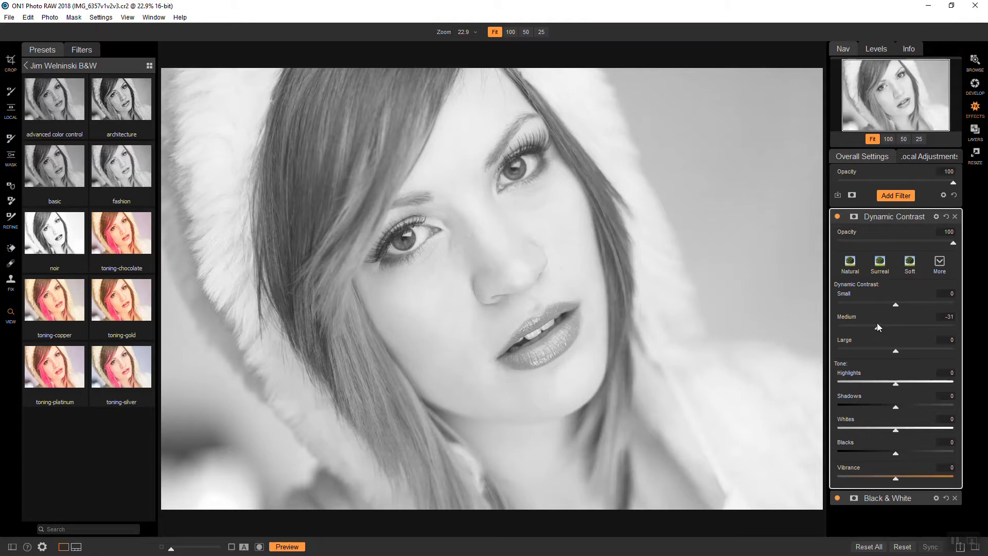
Step: Add a Glow filter with Amount 60 and Halo 39
left_click(900, 195)
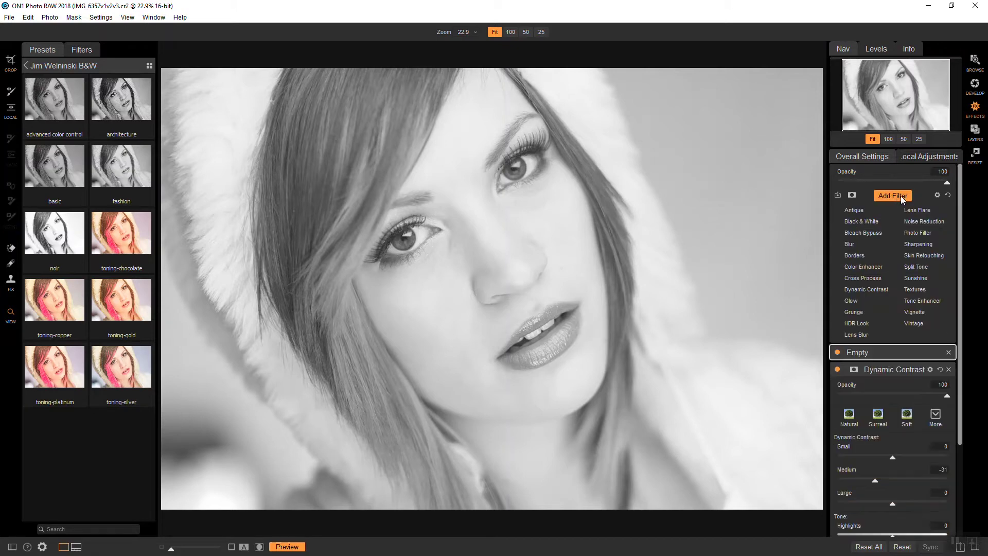
left_click(851, 302)
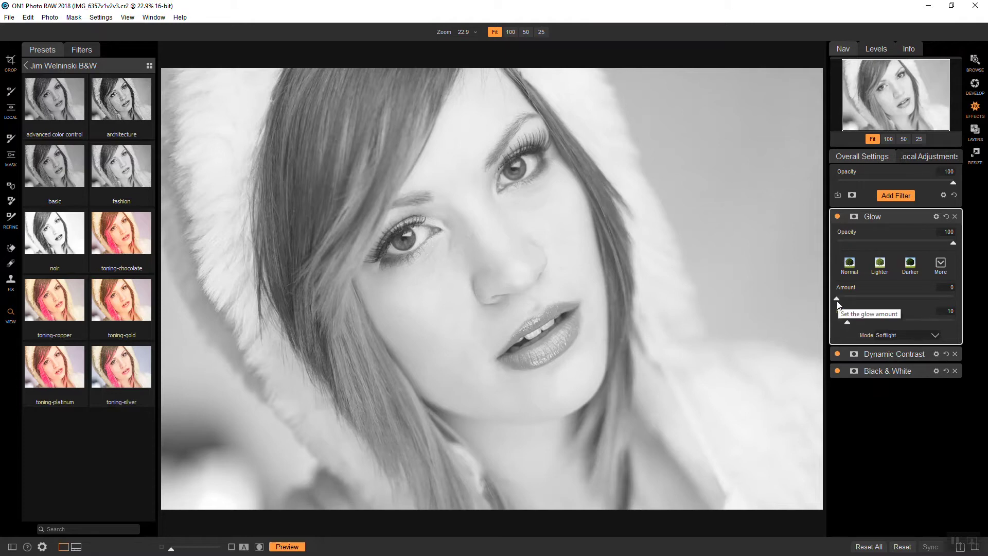
left_click_drag(837, 299, 899, 303)
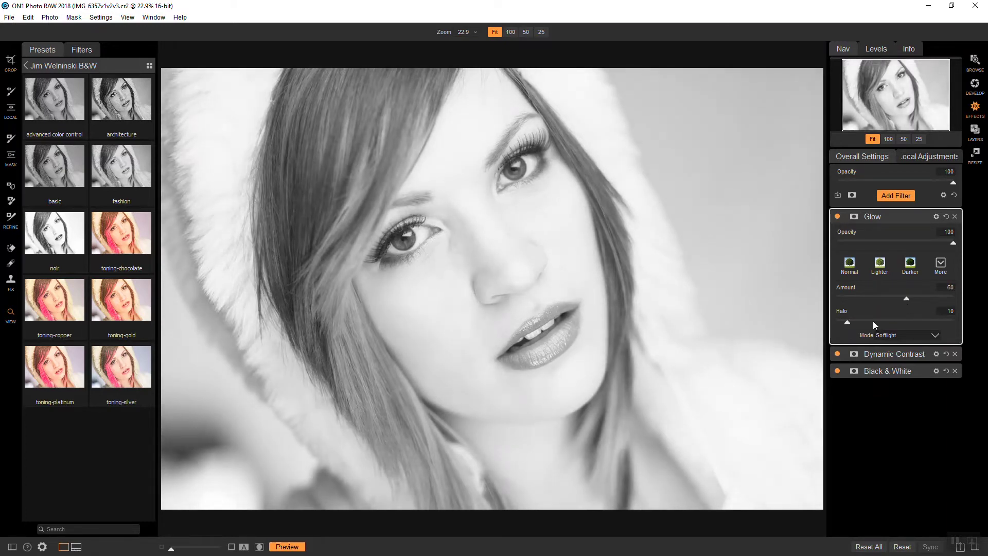
left_click_drag(851, 322, 863, 324)
Step: Lower the Glow opacity to 80, then toggle the filter off and on to compare
left_click_drag(954, 244, 940, 246)
left_click_drag(932, 246, 930, 246)
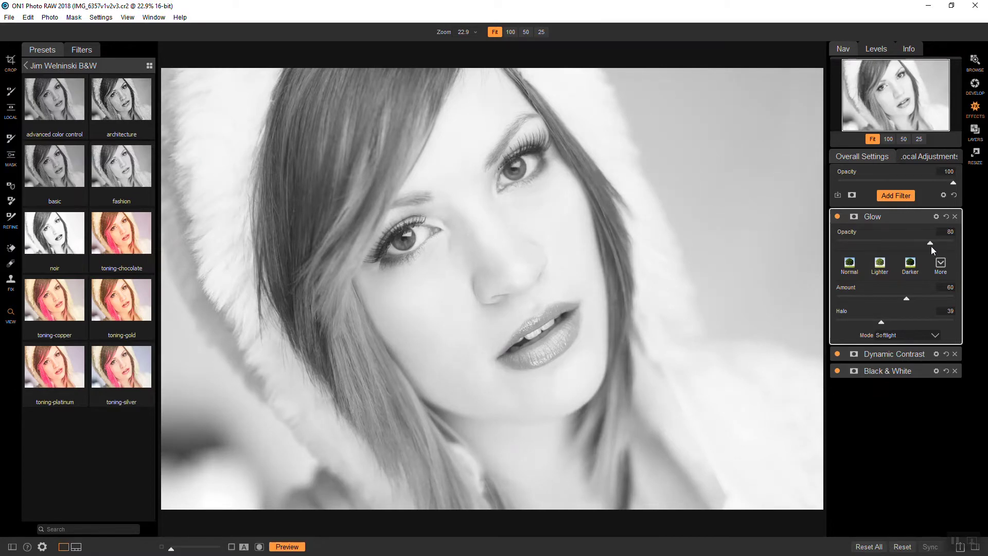
left_click(837, 216)
left_click(837, 217)
Step: Add a Tone Enhancer filter and lower its Exposure to -0.4
left_click(897, 194)
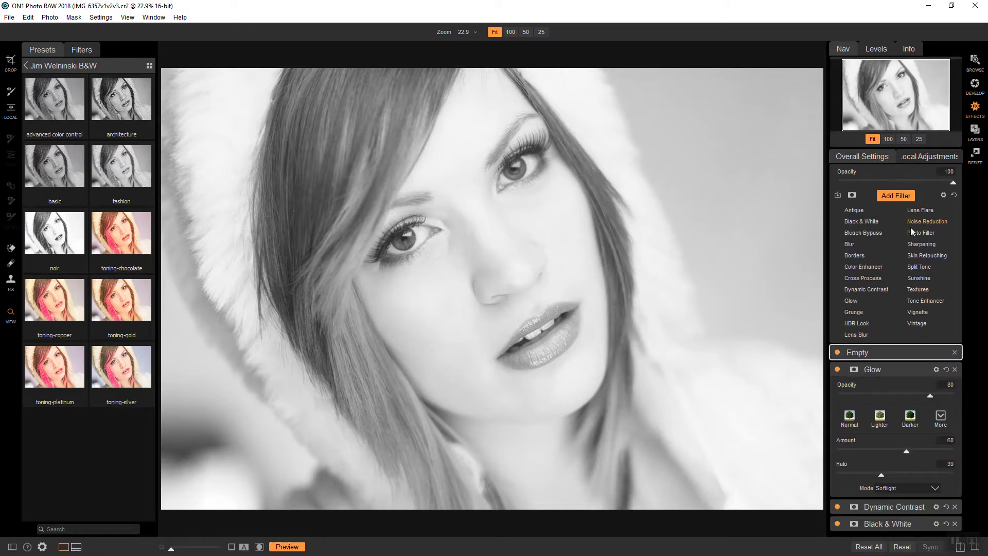
left_click(926, 300)
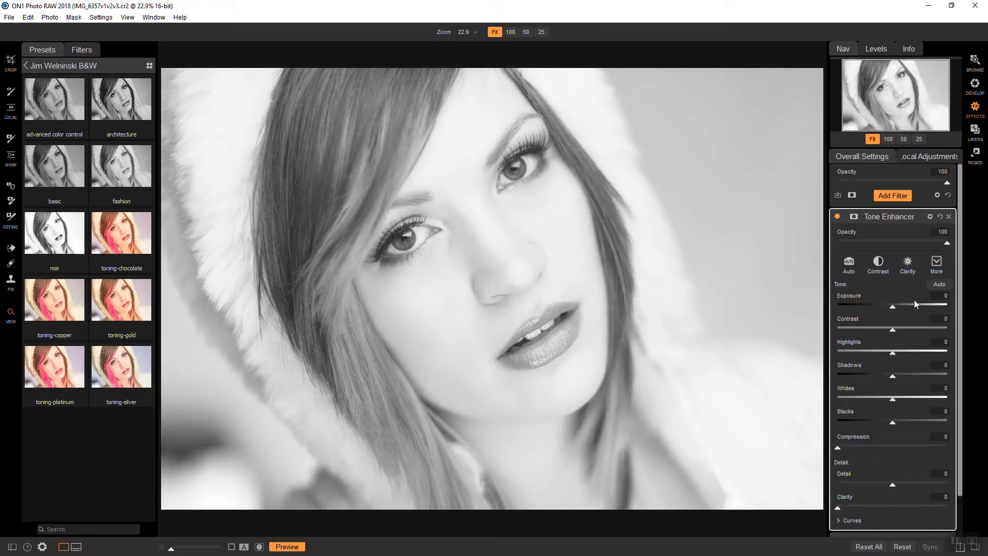
left_click_drag(896, 306, 889, 306)
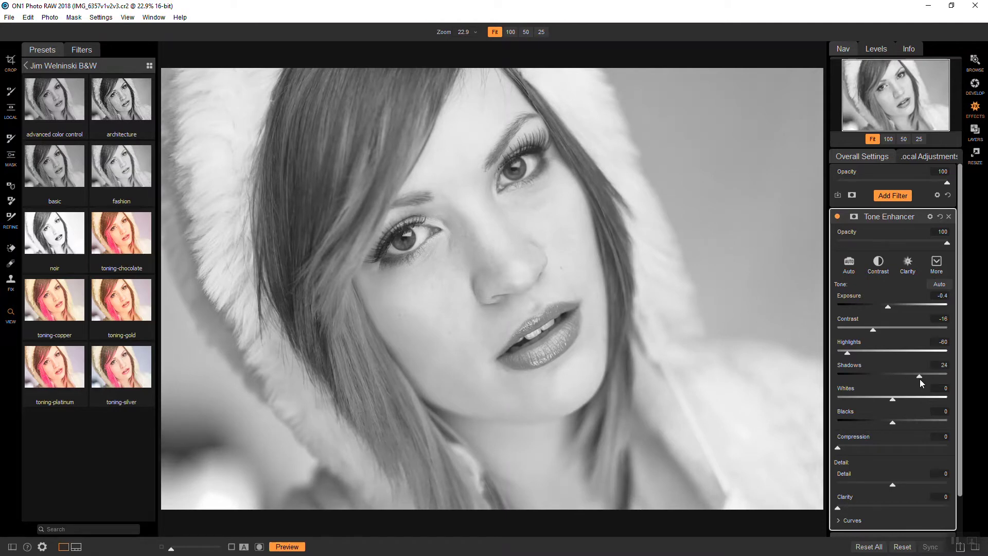
Step: Add a Blur filter and reduce its opacity to 30
left_click(891, 200)
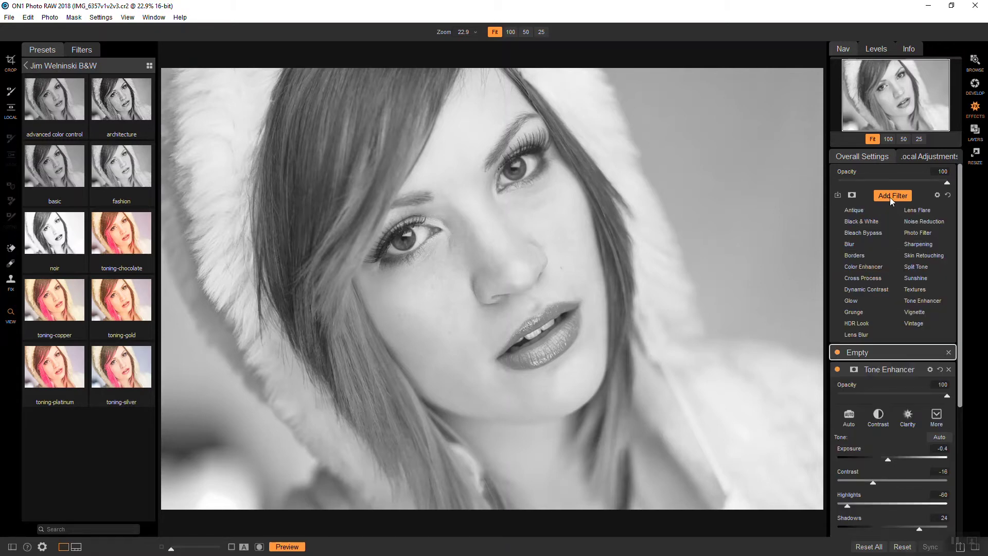
left_click(851, 244)
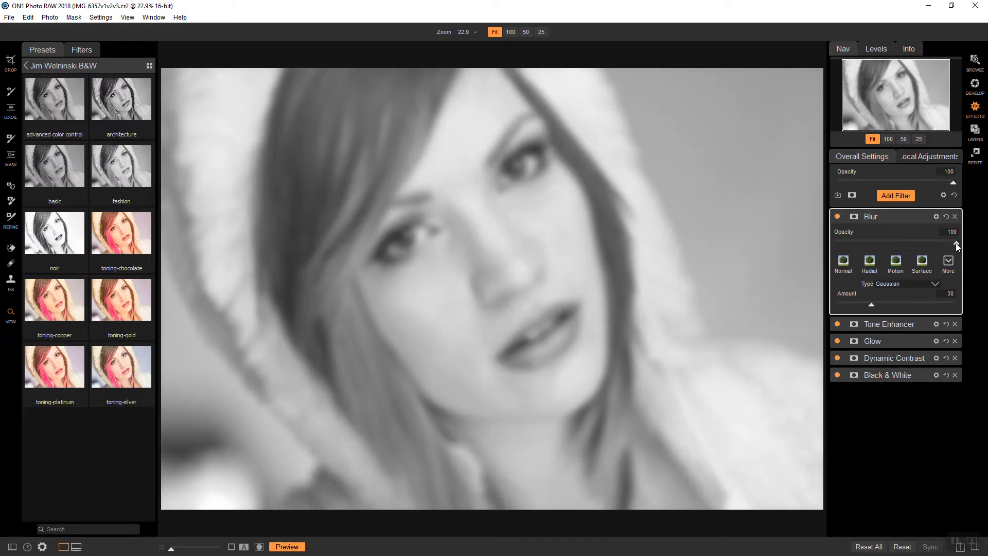
left_click_drag(956, 246, 892, 247)
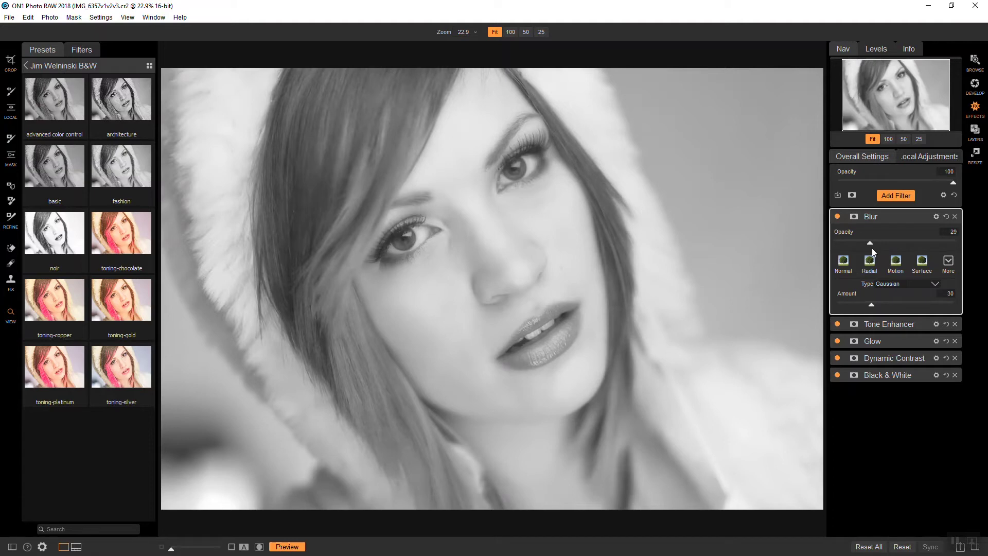
left_click_drag(872, 248, 873, 248)
Step: Set the Blur filter's blend mode to Overlay and add a mask to it
left_click(936, 217)
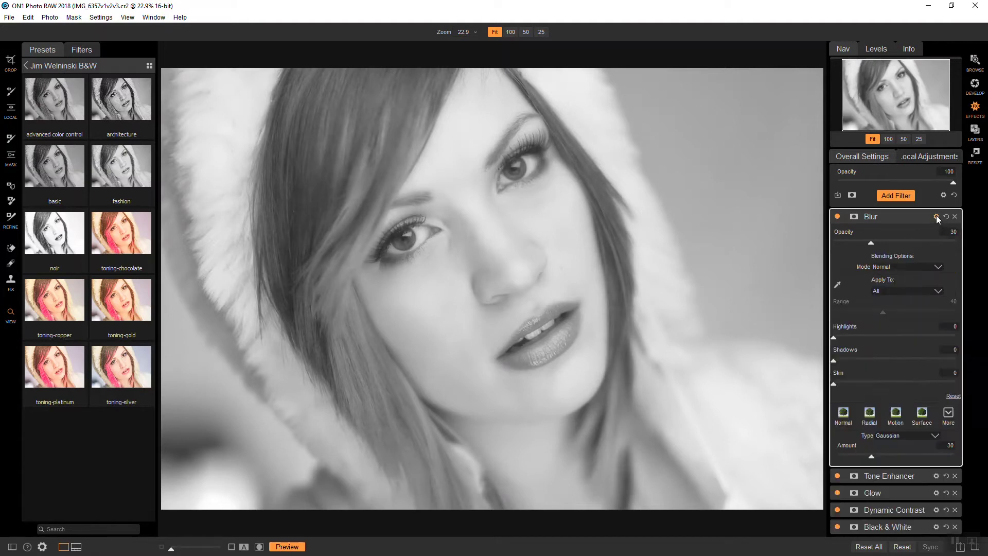
left_click(912, 265)
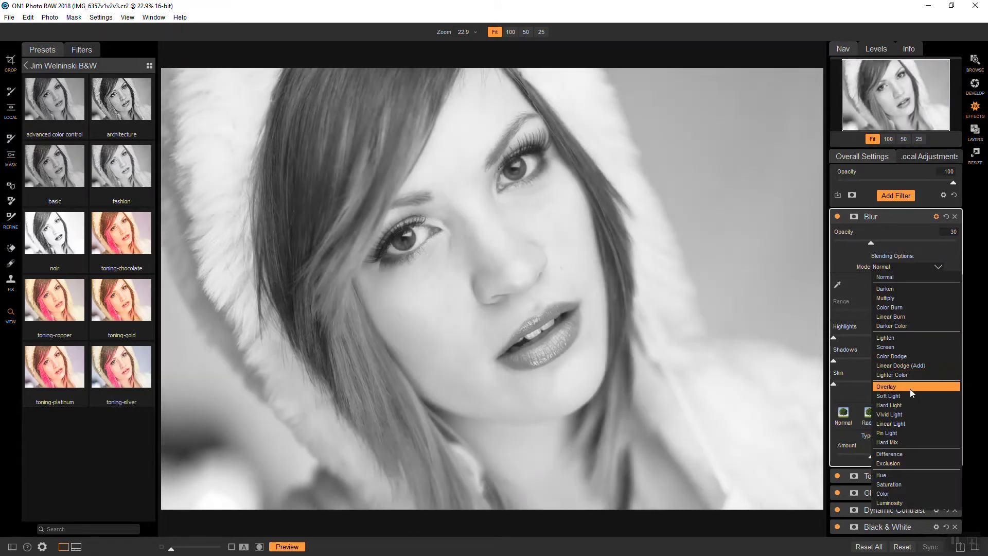
left_click(910, 388)
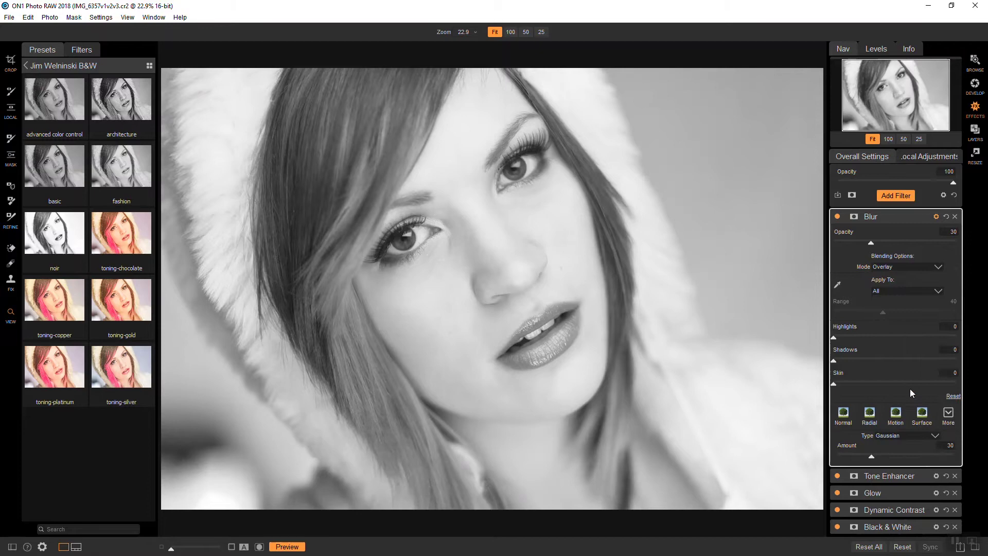
left_click(855, 218)
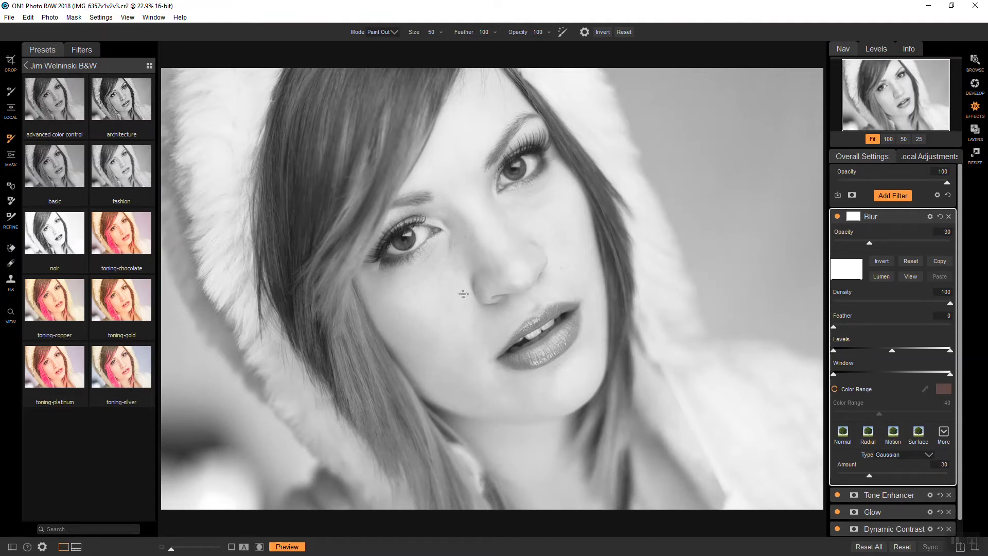
Step: Using a larger Paint Out brush at 50 opacity, brush the blur off the eyes, lips and hair
key("bracketright")
key("bracketright")
key("bracketright")
key("bracketright")
key("bracketright")
key("bracketright")
key("5")
left_click_drag(387, 254, 417, 244)
left_click_drag(546, 151, 515, 194)
left_click_drag(562, 336, 530, 356)
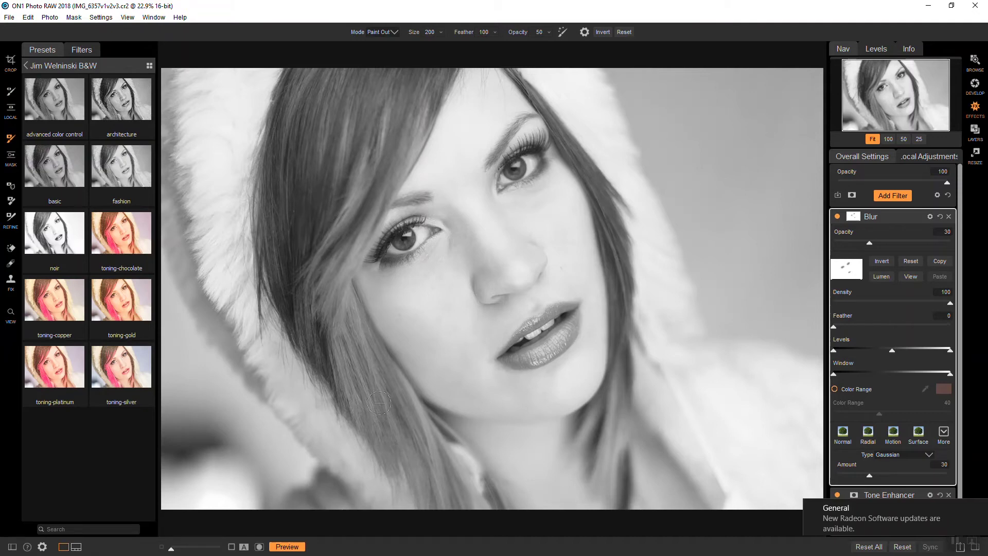
left_click_drag(376, 381, 393, 407)
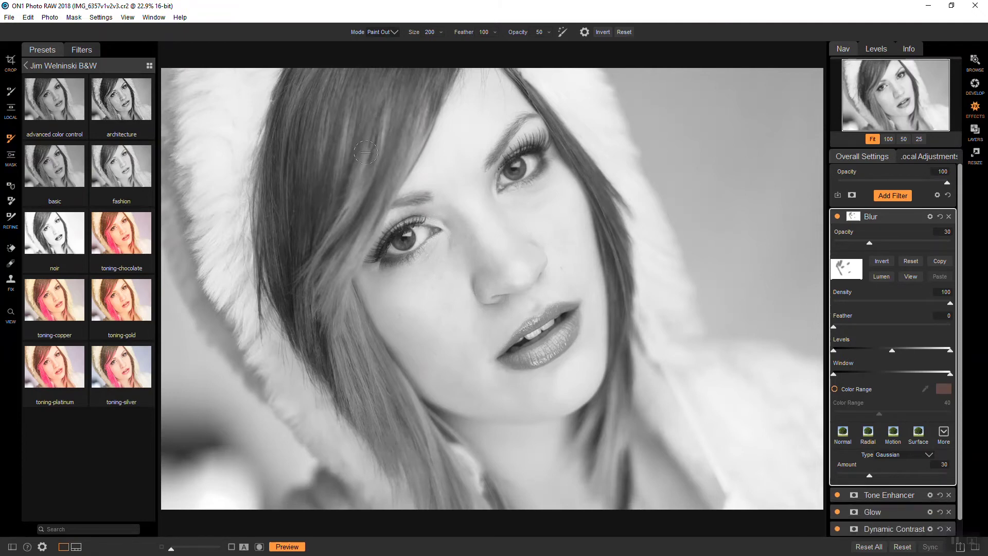
left_click_drag(365, 152, 362, 160)
Step: Add a second Tone Enhancer filter and raise its Exposure to 0.2
left_click(897, 196)
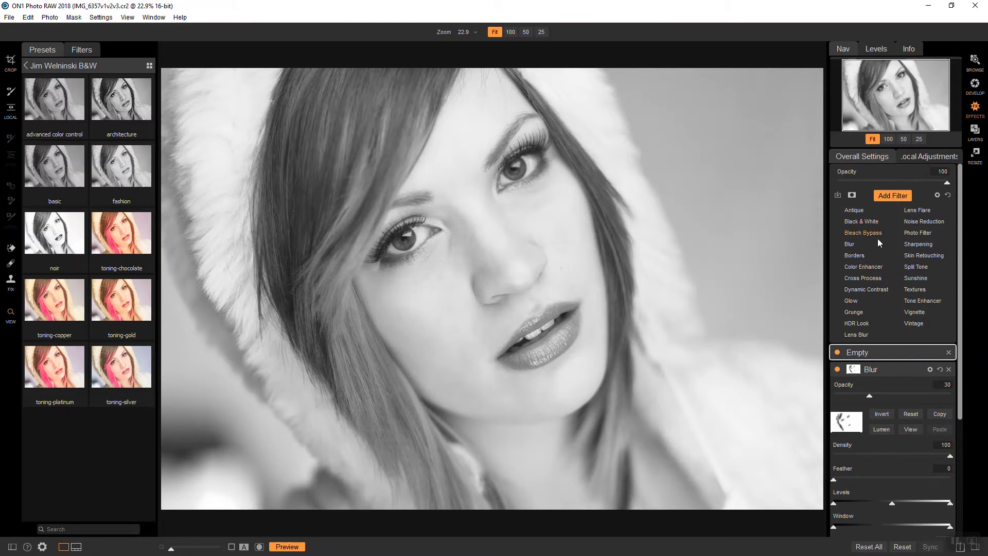
left_click(917, 301)
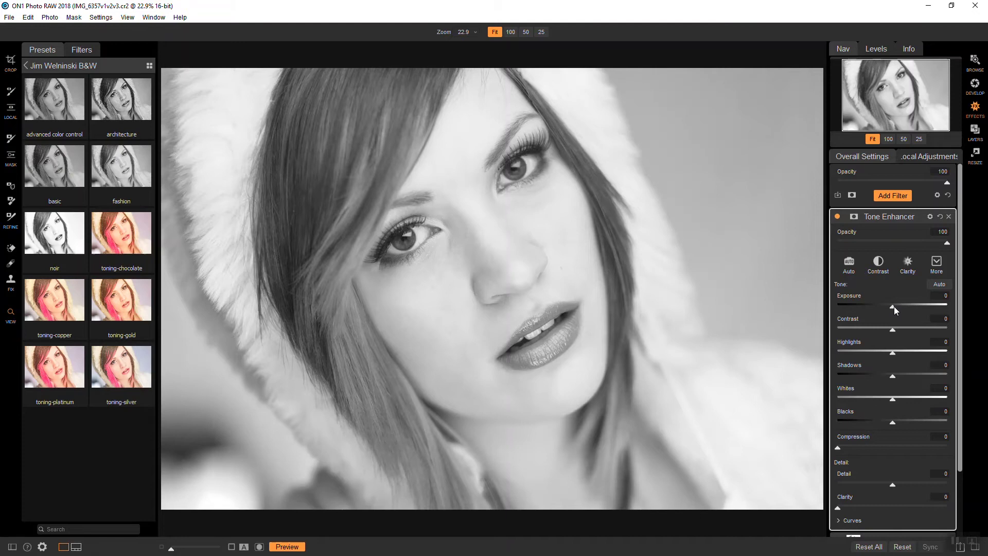
left_click_drag(896, 307, 874, 330)
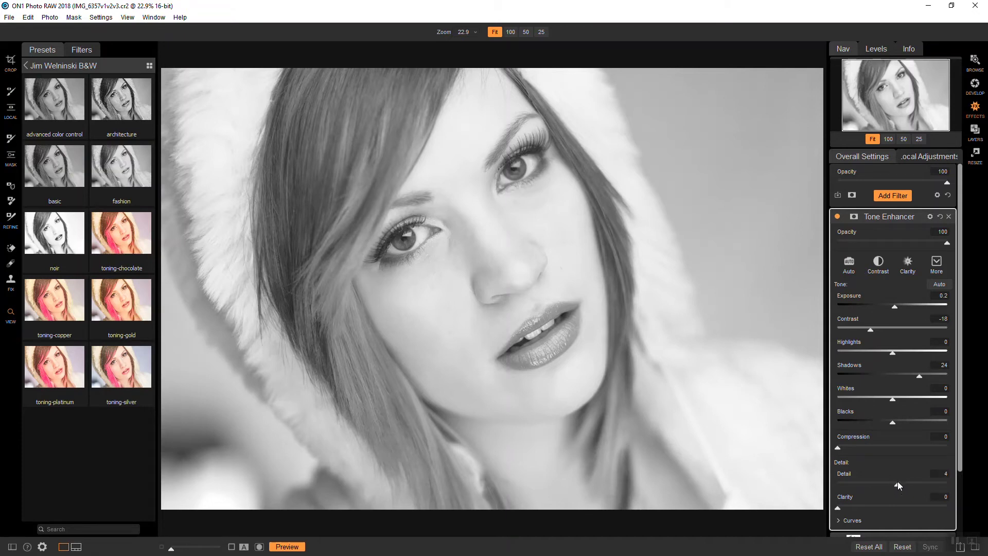
Step: Add an inverted mask to the Tone Enhancer and switch to a smaller Paint In brush
left_click(857, 216)
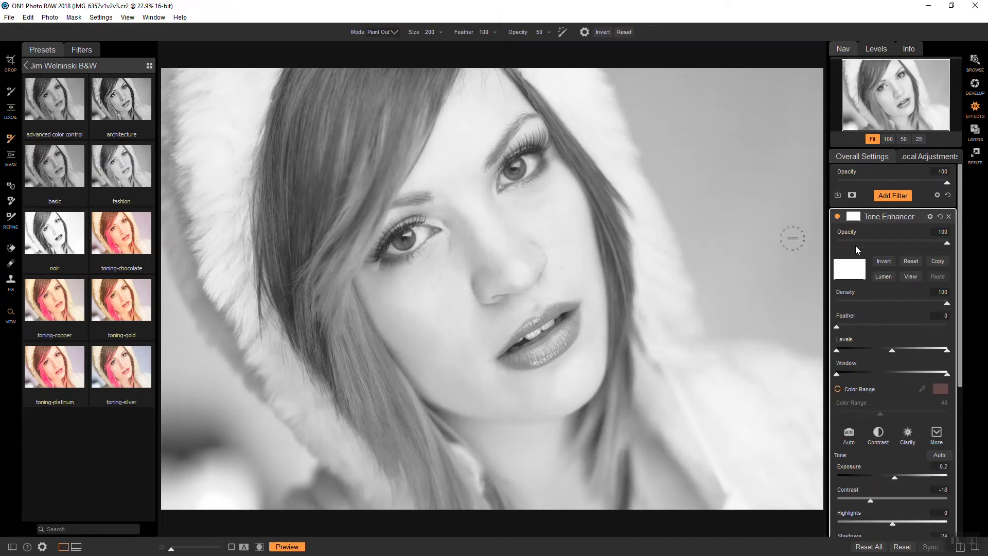
left_click(884, 261)
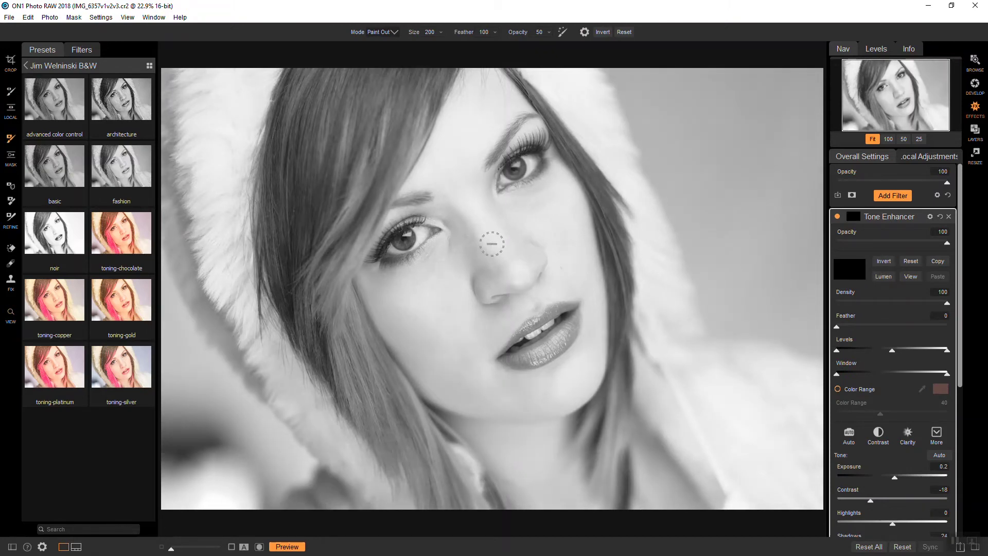
key("bracketleft")
key("bracketleft")
key("bracketleft")
key("bracketleft")
key("bracketleft")
key("bracketleft")
key("x")
key("bracketleft")
Step: Paint the tone boost onto both eyes, then toggle the filter off and on to compare
left_click_drag(514, 175, 520, 160)
left_click_drag(405, 242, 410, 241)
left_click_drag(508, 171, 522, 166)
left_click_drag(401, 242, 412, 241)
left_click(838, 216)
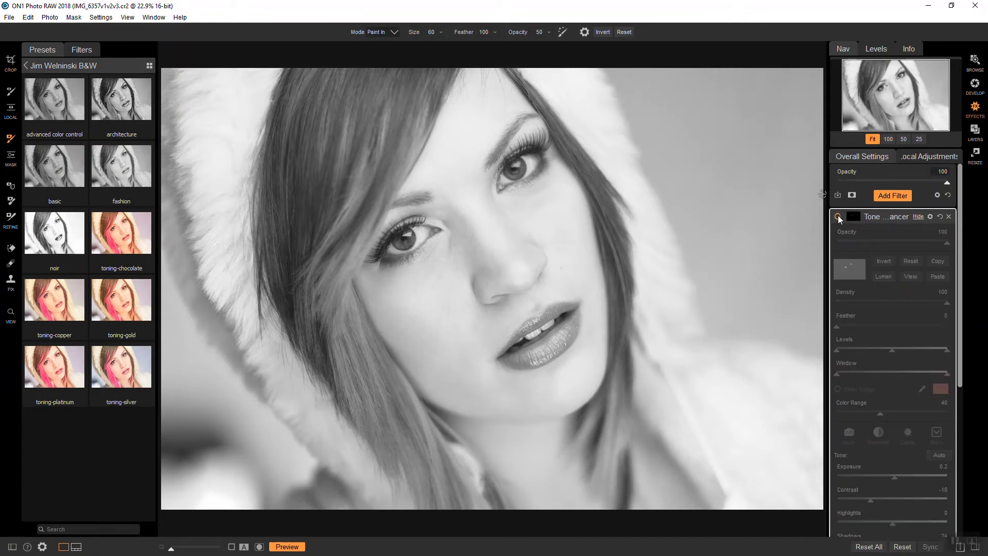
left_click(837, 217)
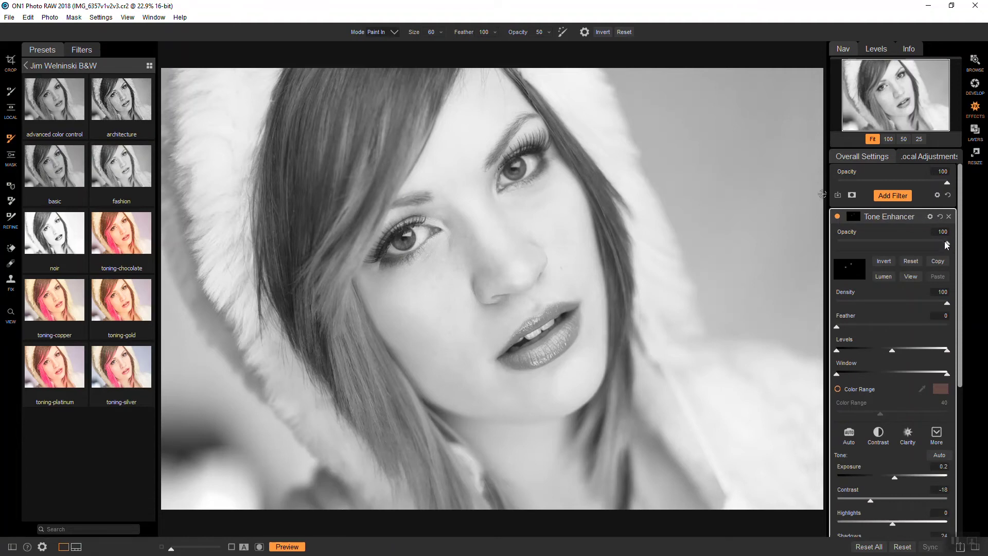
Step: Reduce the second Tone Enhancer's opacity to 93
left_click_drag(947, 245, 941, 246)
Step: Add a new, still empty filter slot above the 93-opacity Tone Enhancer
left_click(896, 194)
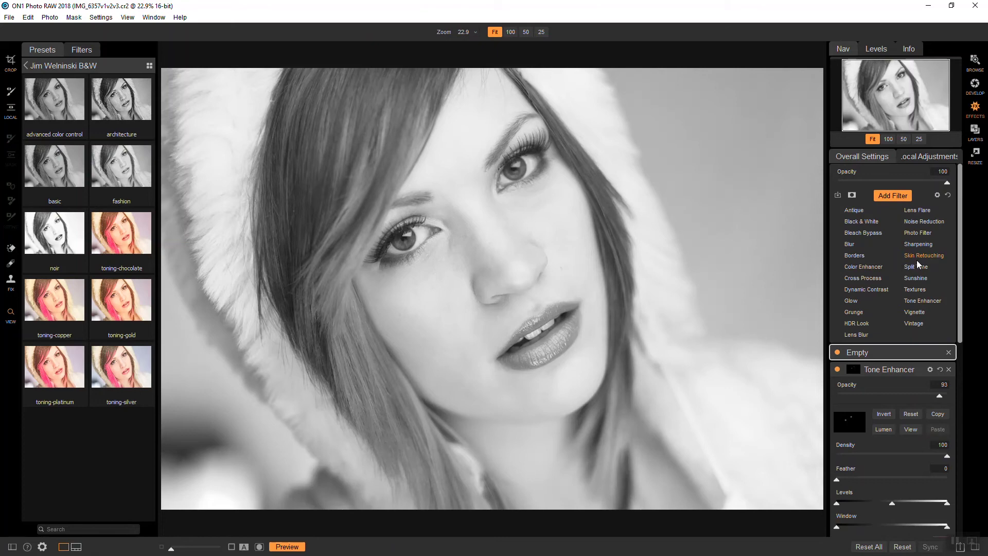
Step: Add a Textures filter using Photomorphis Fogbound background texture 12 for a warm sepia overlay
left_click(923, 289)
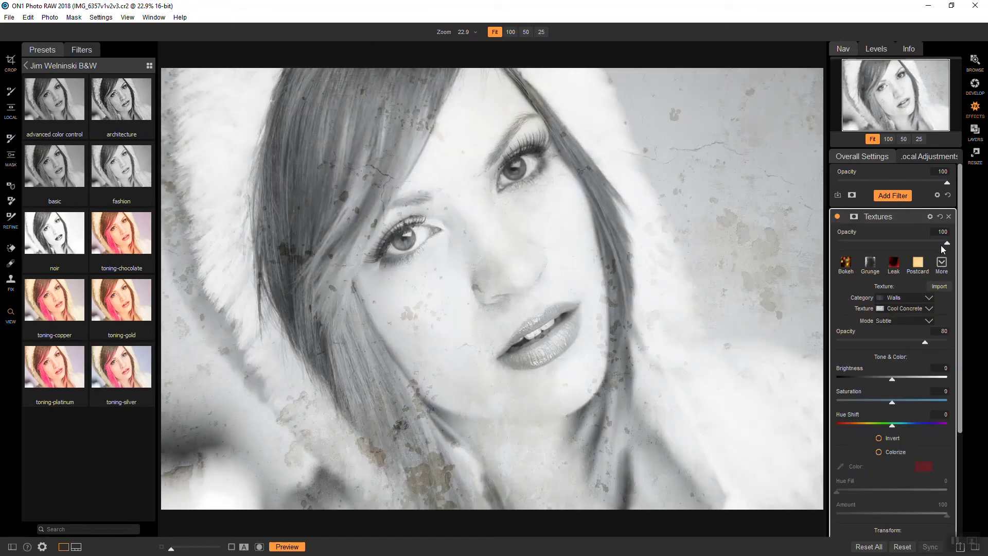
left_click(931, 298)
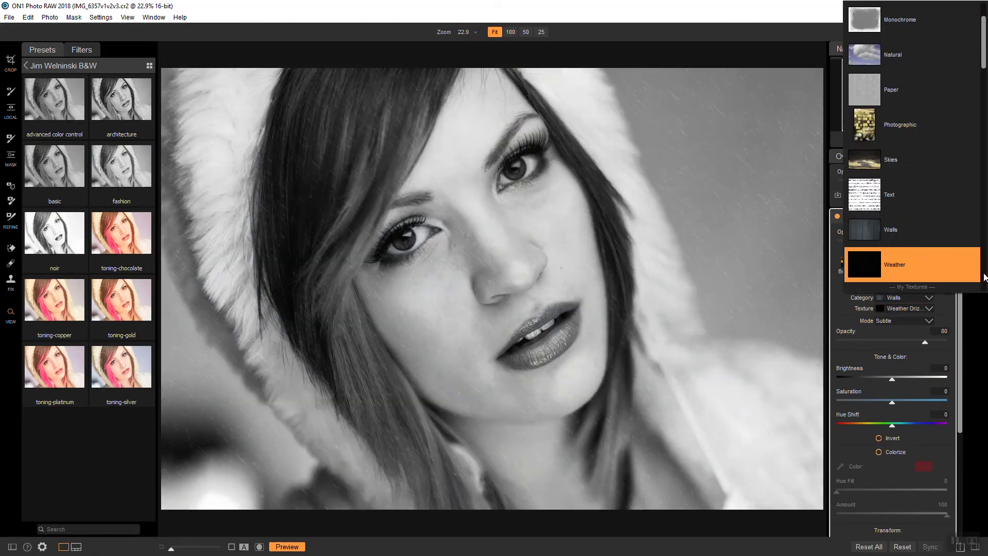
left_click(984, 276)
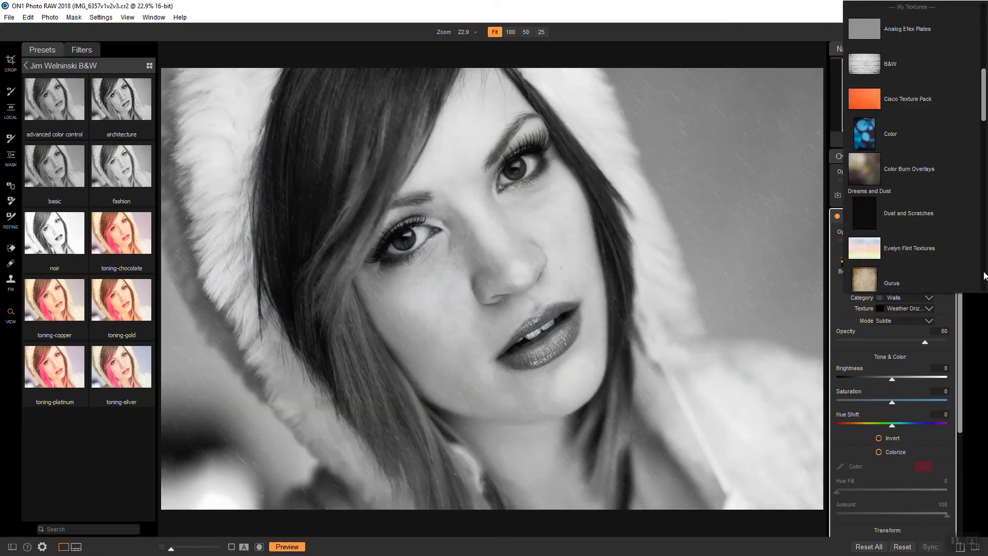
left_click(984, 276)
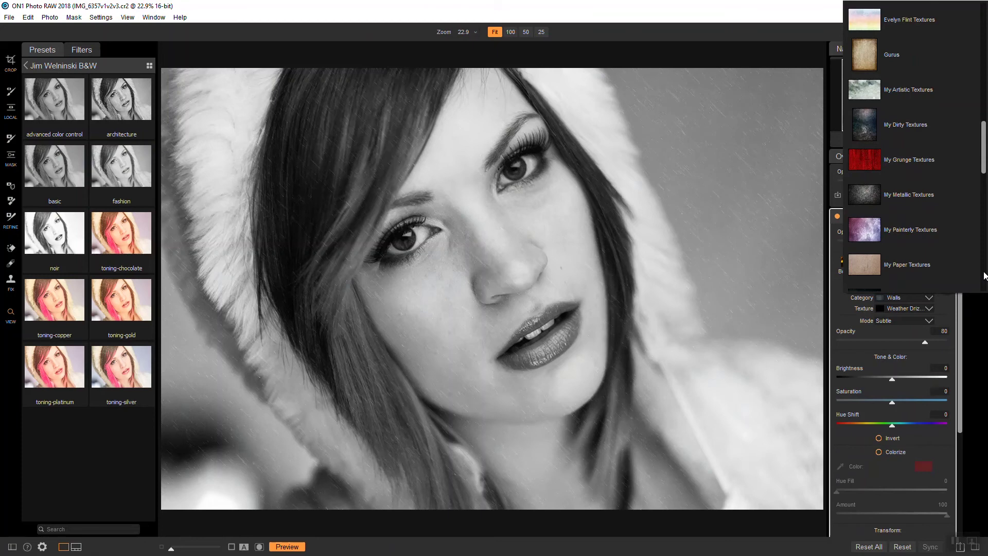
left_click(984, 276)
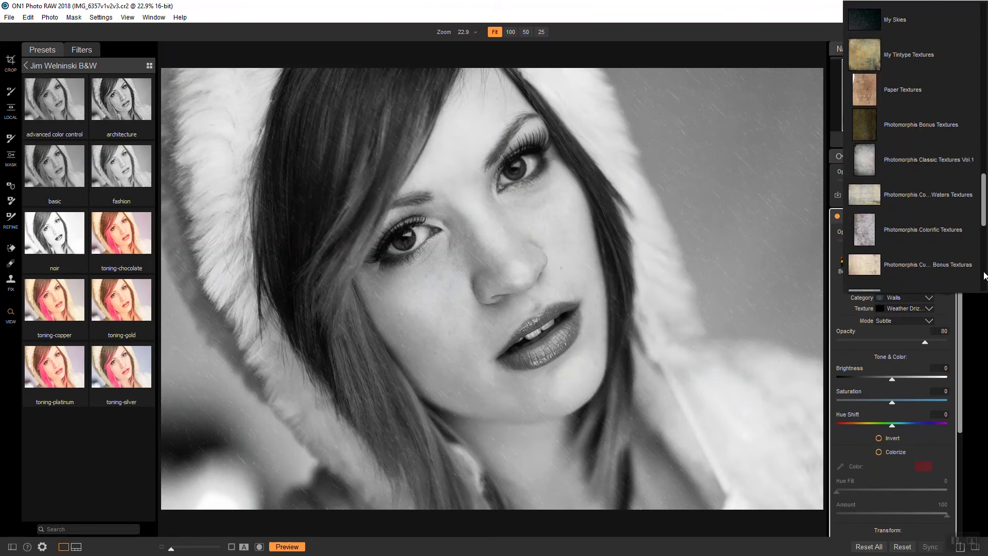
left_click(984, 277)
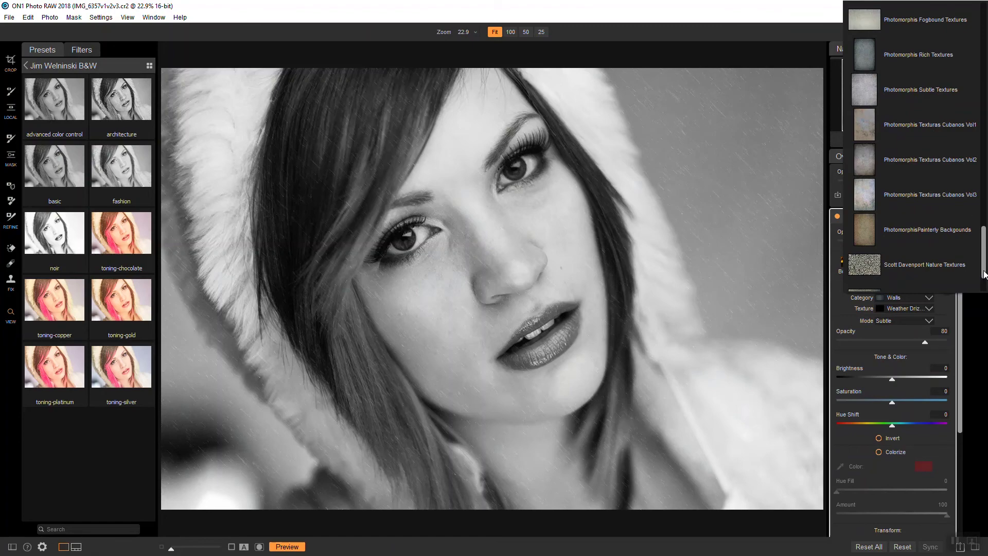
left_click(940, 23)
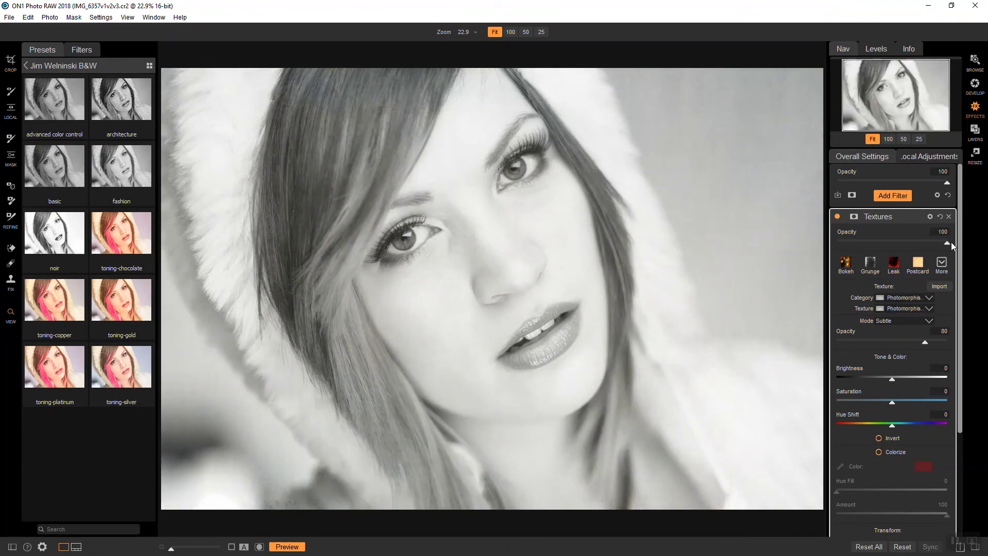
left_click(930, 309)
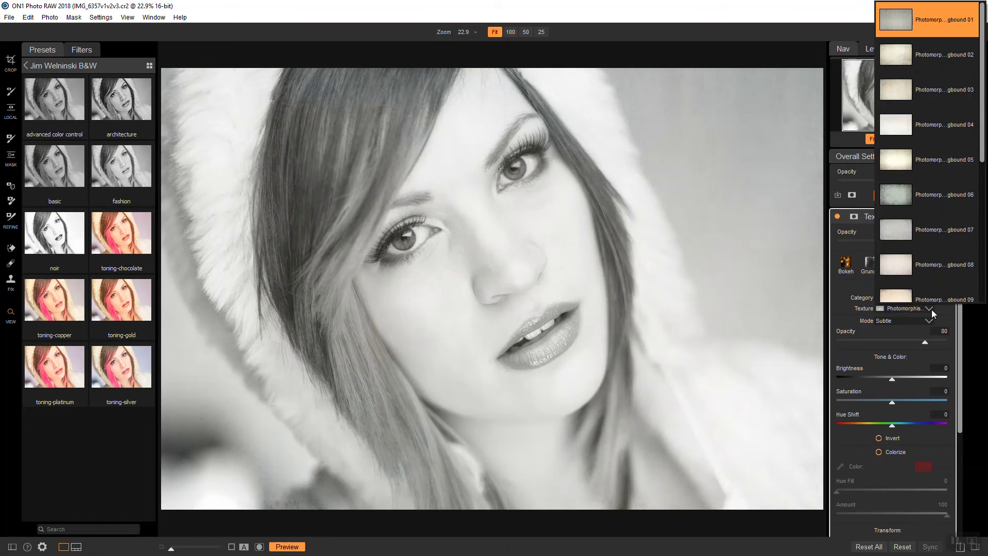
left_click(984, 287)
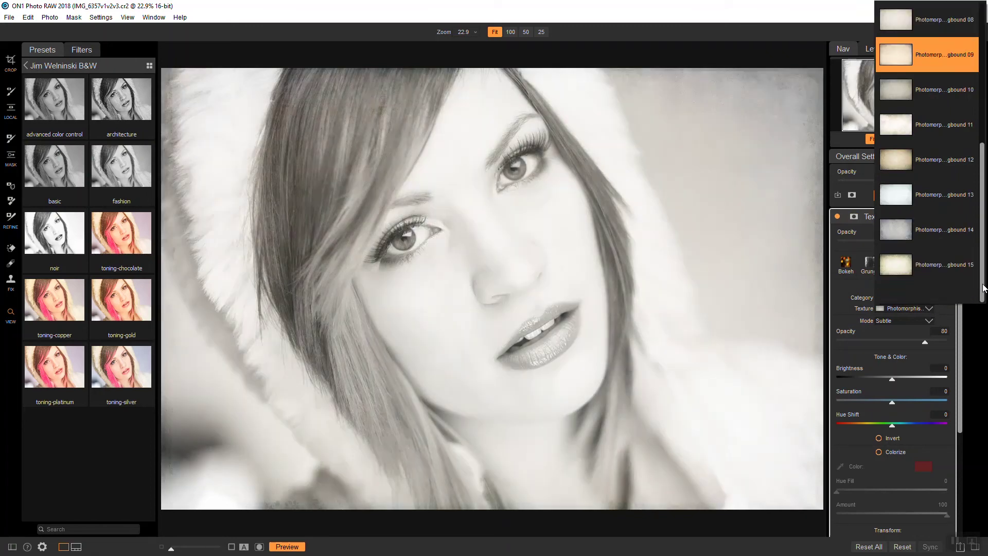
left_click(971, 161)
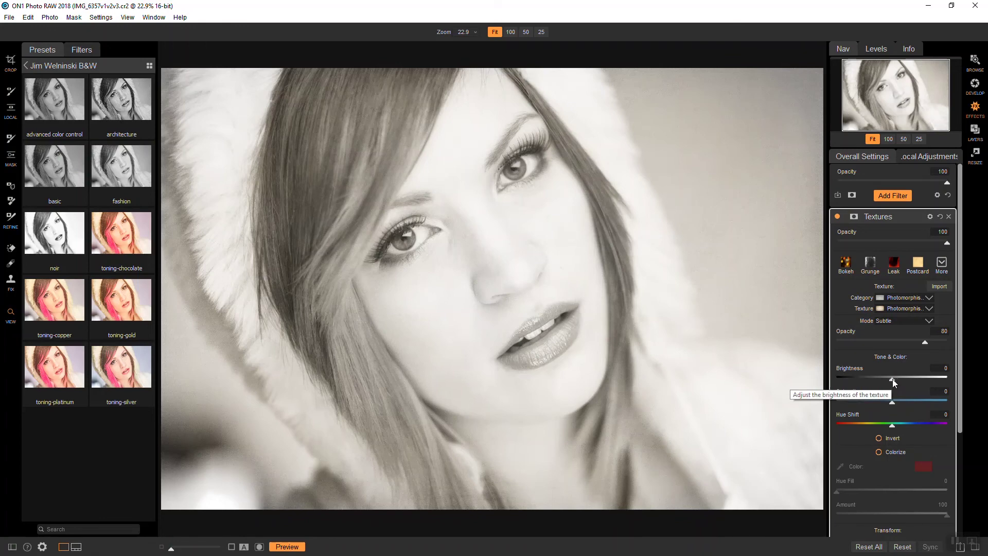
Step: Lower the Textures filter's Brightness to -9
left_click_drag(887, 378, 881, 383)
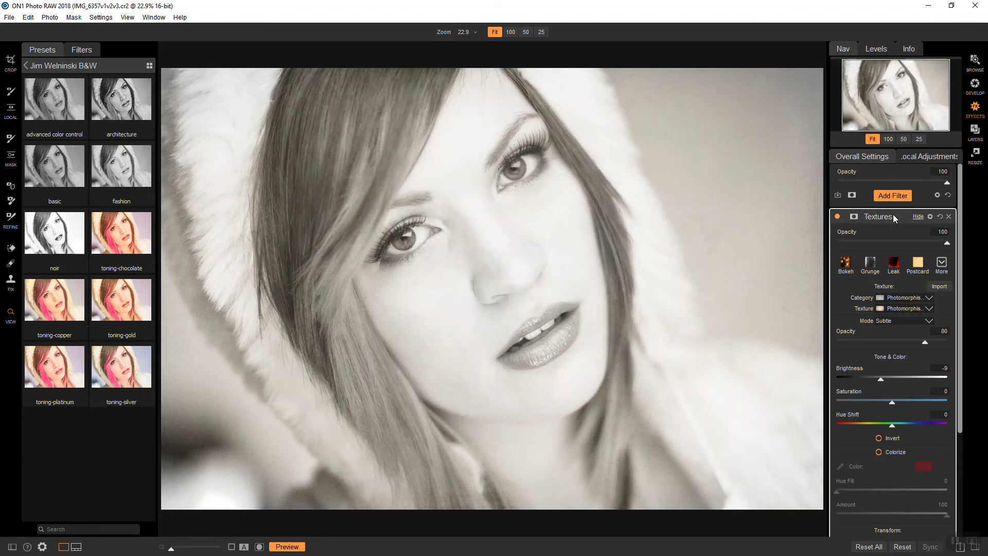
Step: Add a Black & White filter and apply the Antique Yellow toning preset
left_click(895, 197)
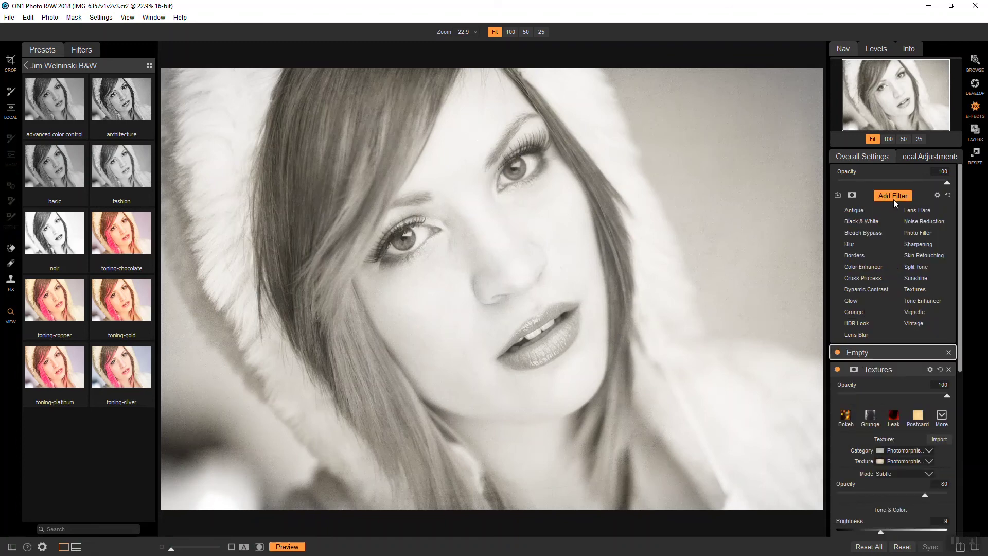
left_click(876, 221)
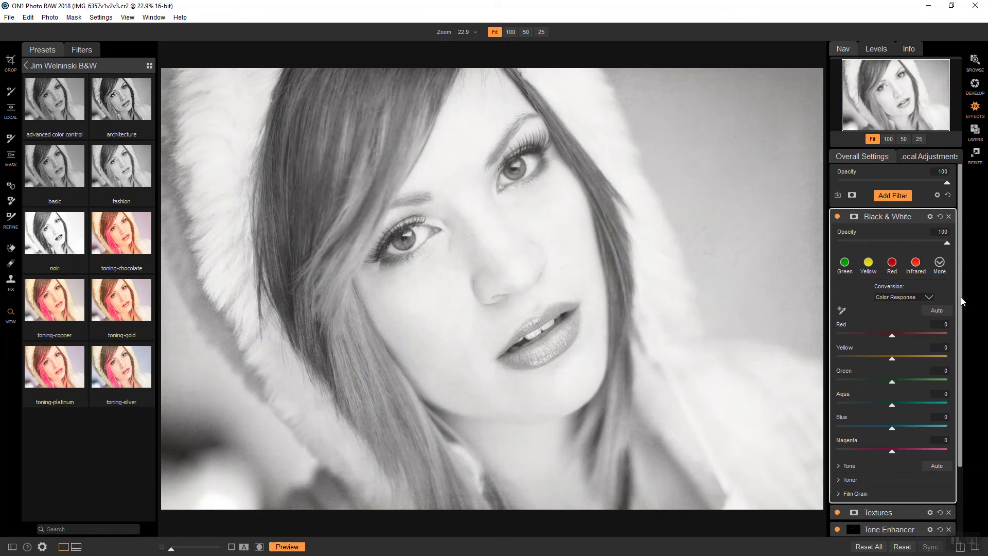
scroll(961, 298, "down", 2)
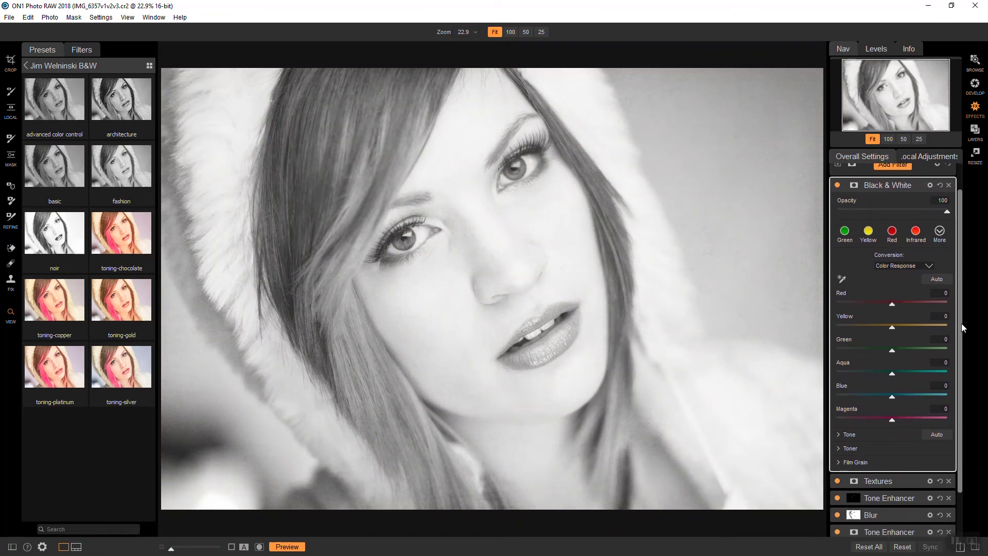
left_click(842, 445)
scroll(960, 394, "down", 2)
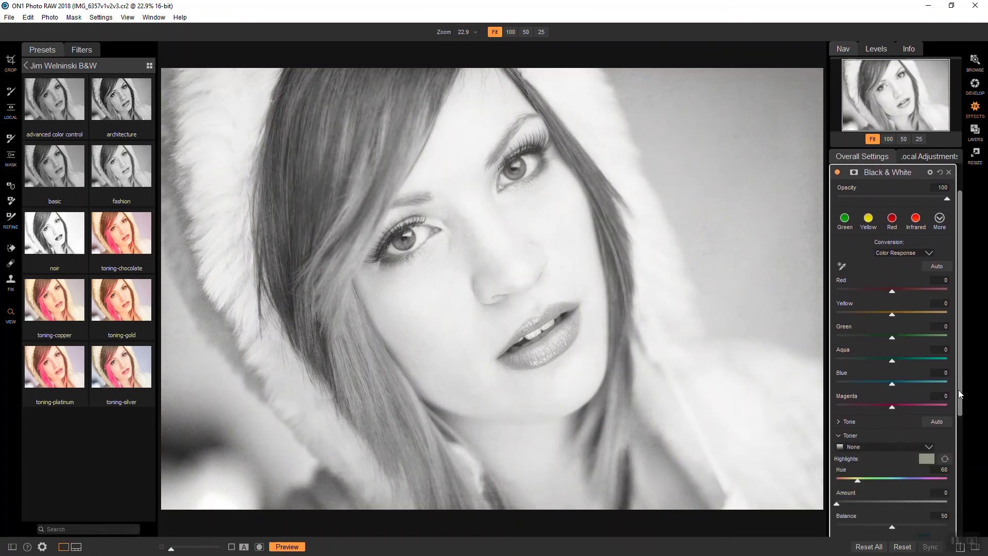
scroll(960, 394, "down", 2)
left_click(930, 378)
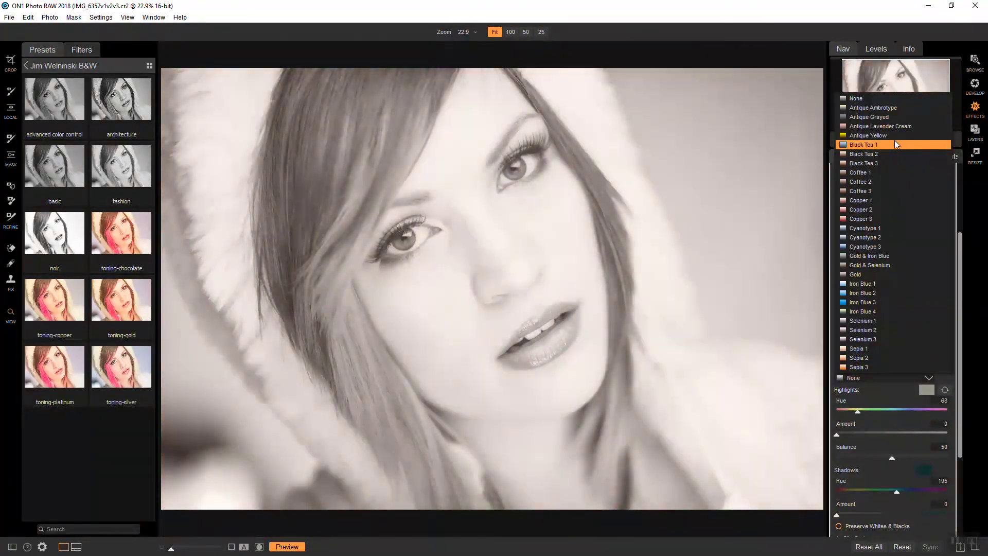
left_click(894, 136)
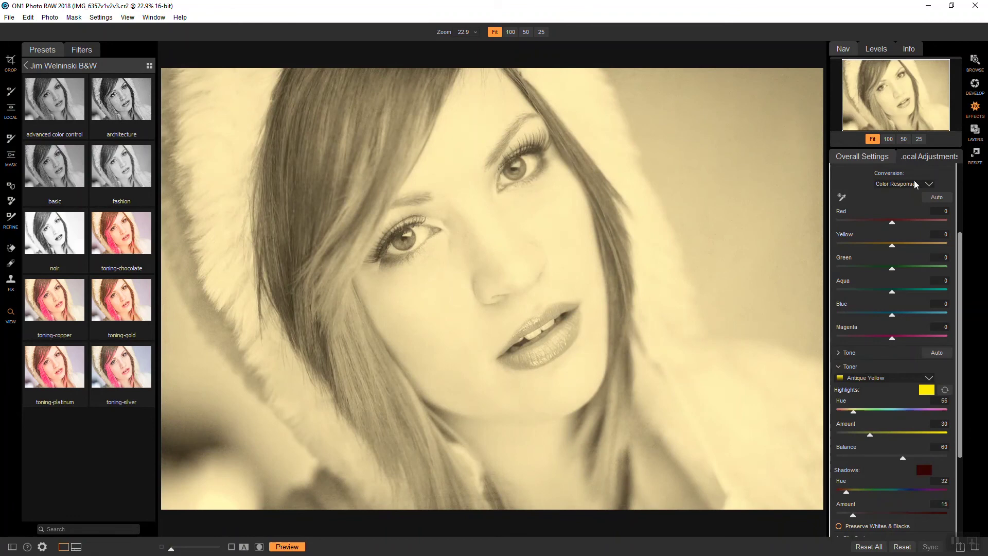
Step: Set the Black & White filter's opacity to 12, toggling it off and on to compare
left_click_drag(959, 330, 945, 235)
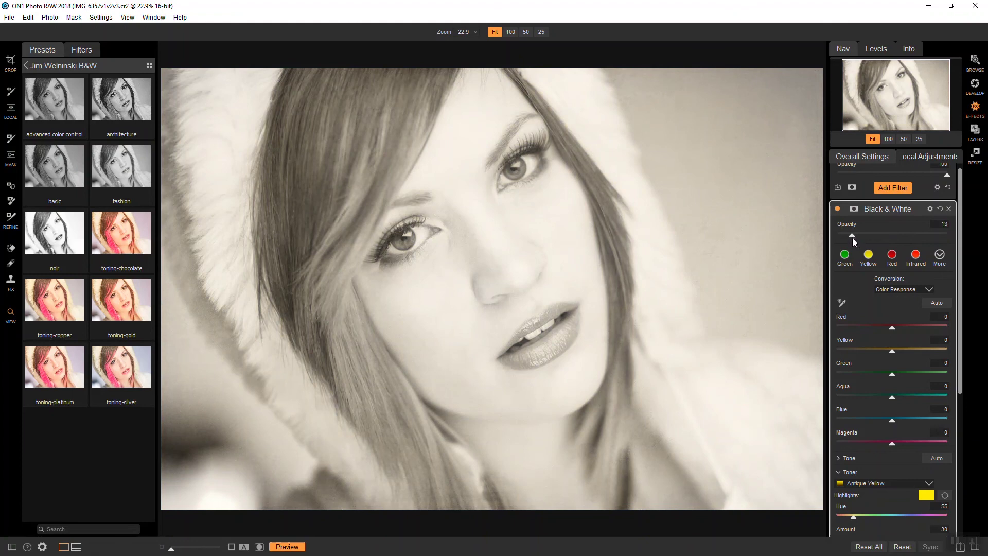
left_click(838, 209)
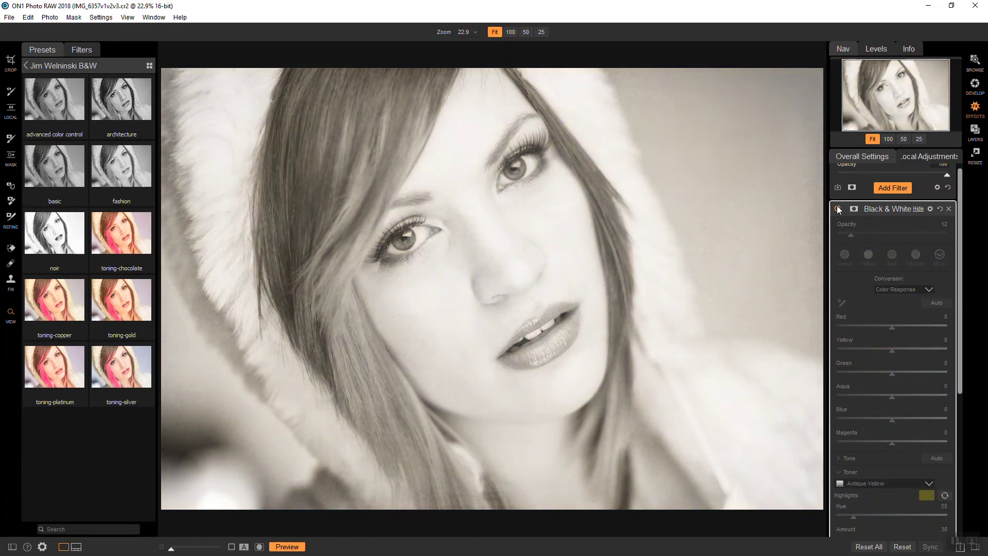
left_click(838, 210)
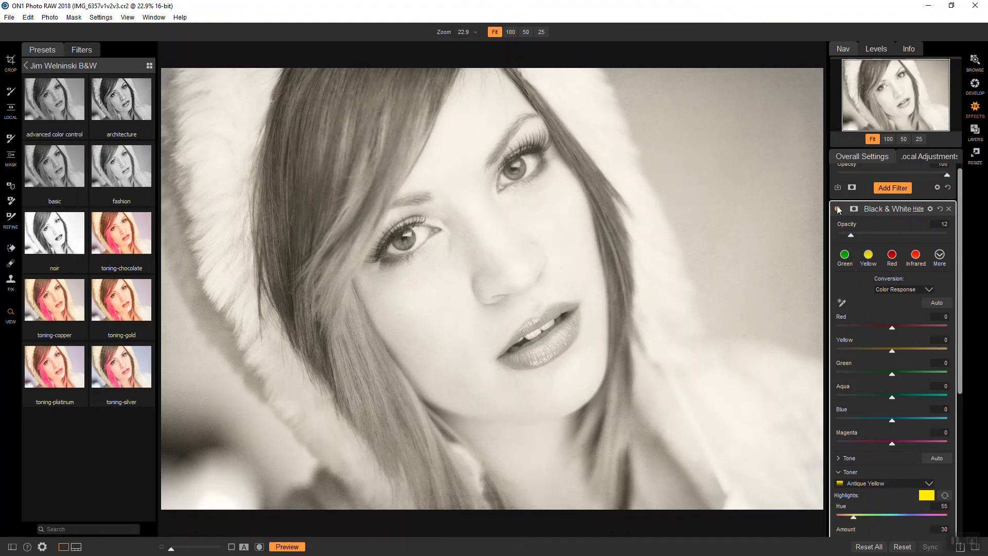
Step: Compare with the colour original, then collapse Black & White and expand Textures and Tone Enhancer
left_click(287, 546)
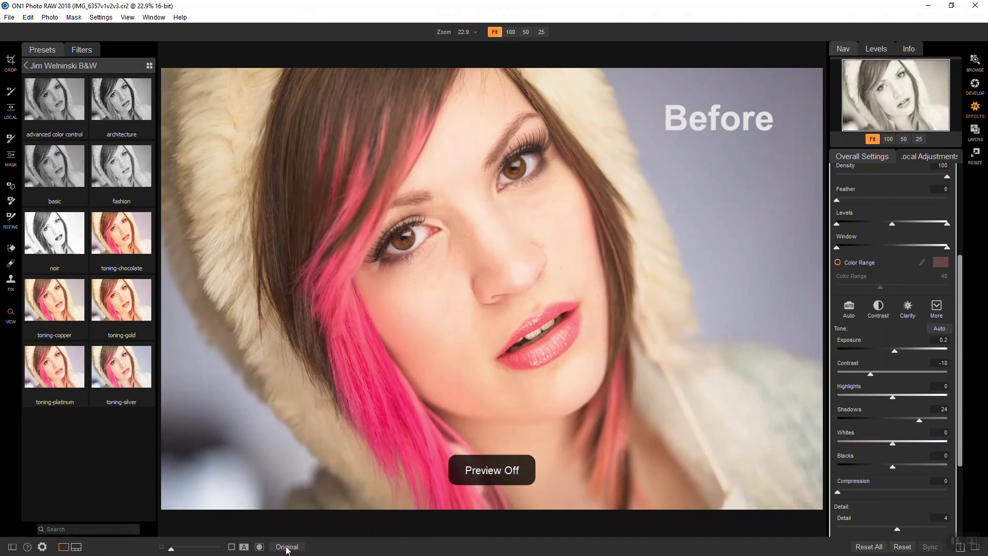
left_click(287, 547)
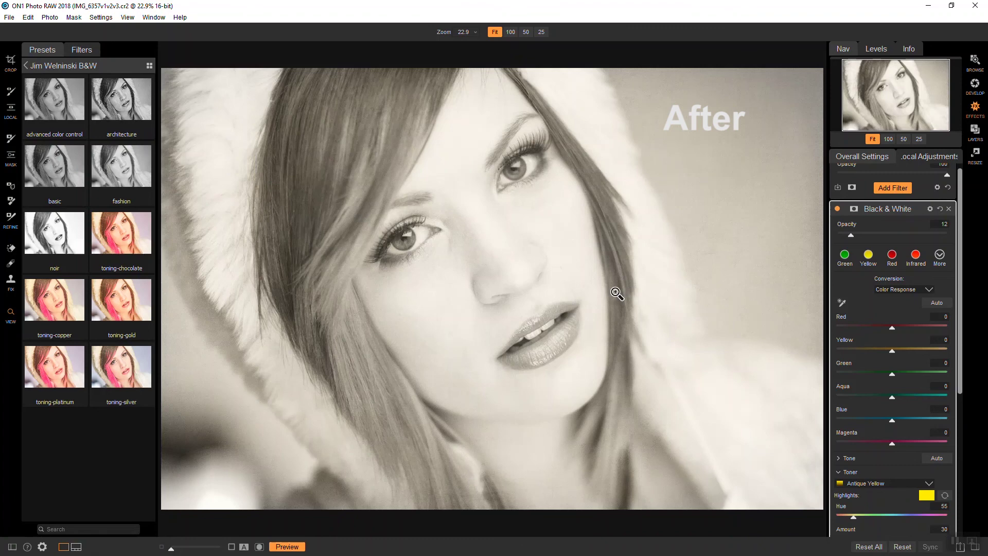
left_click(878, 208)
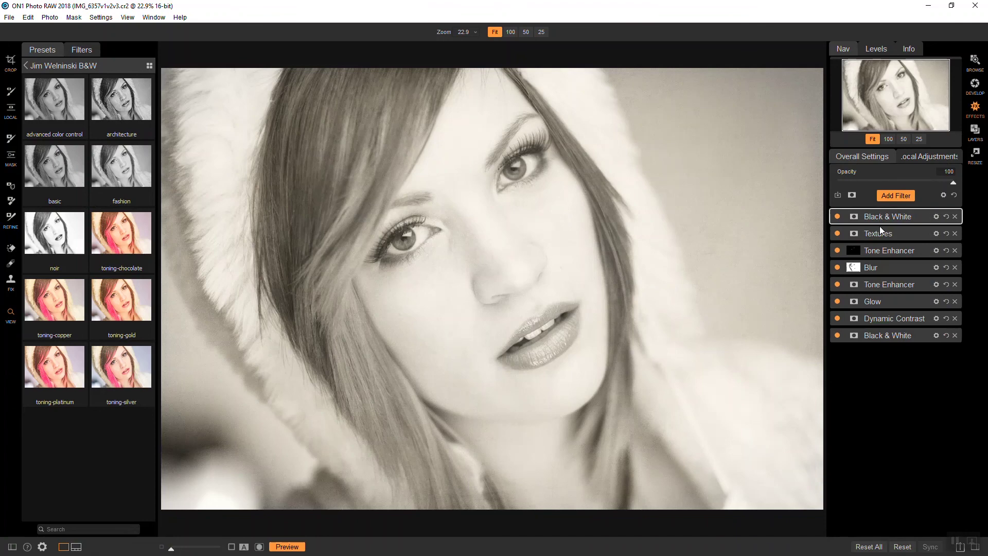
left_click(881, 231)
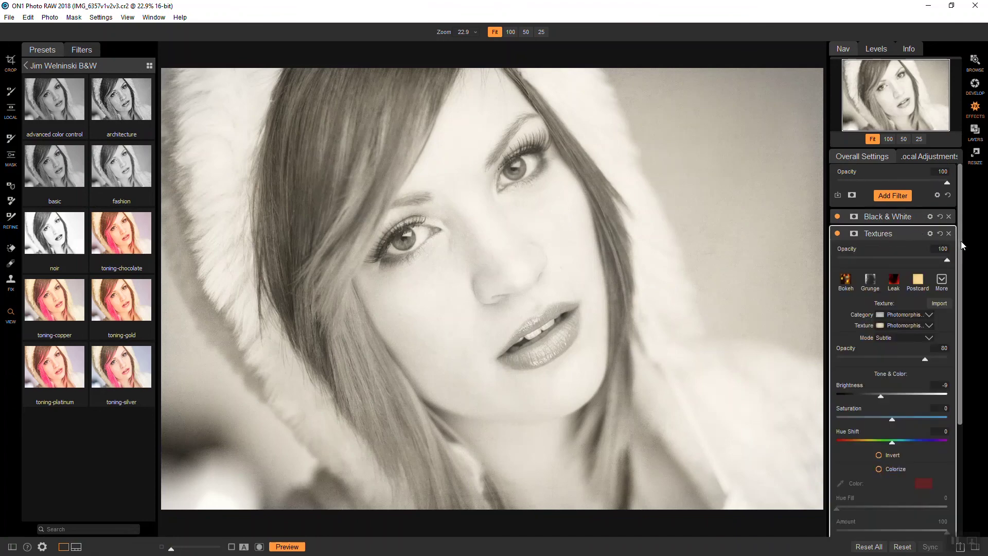
scroll(961, 241, "down", 3)
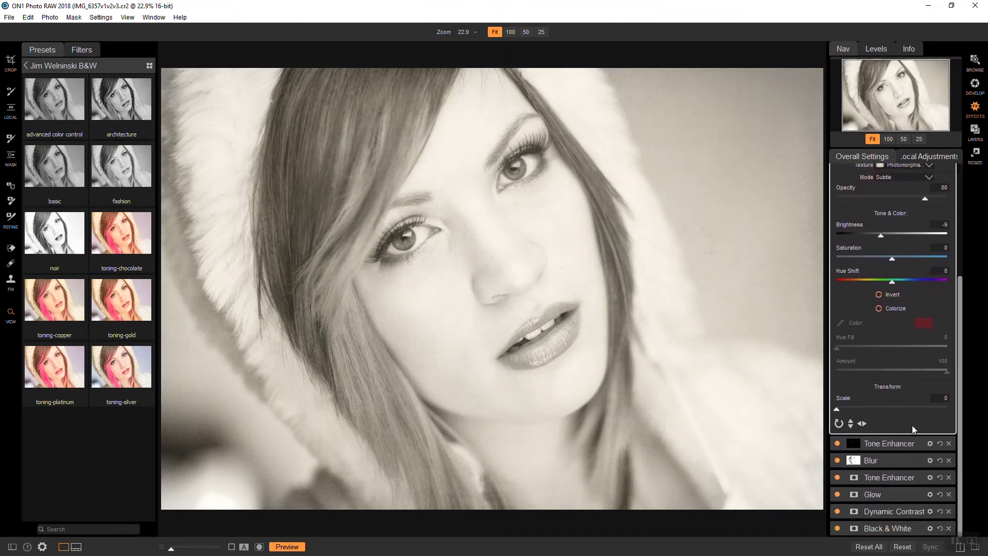
left_click(901, 444)
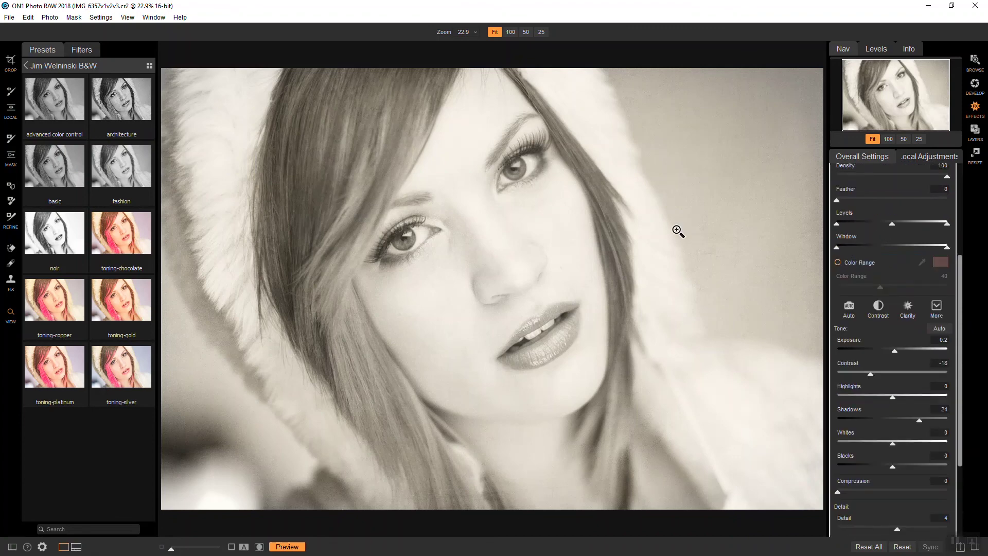
left_click(152, 19)
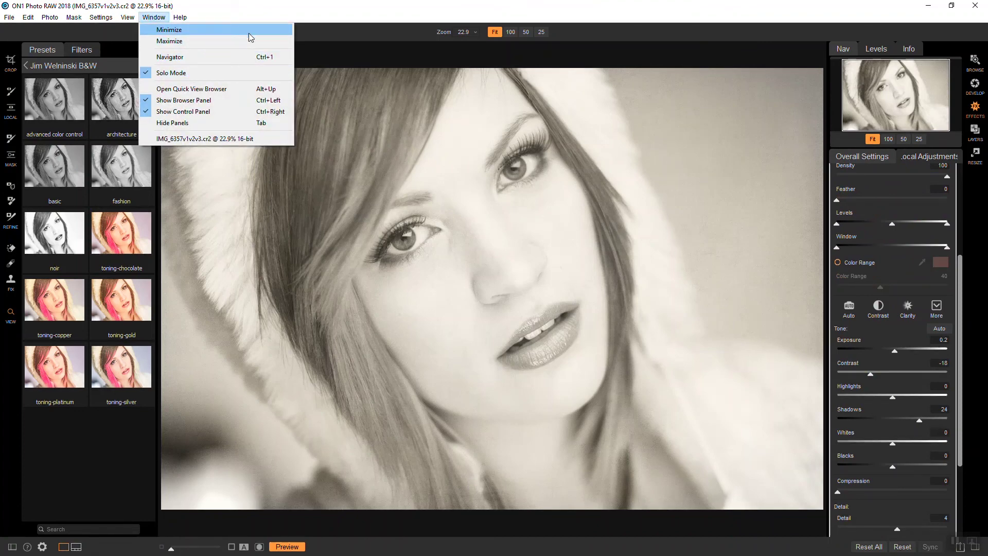
left_click(303, 18)
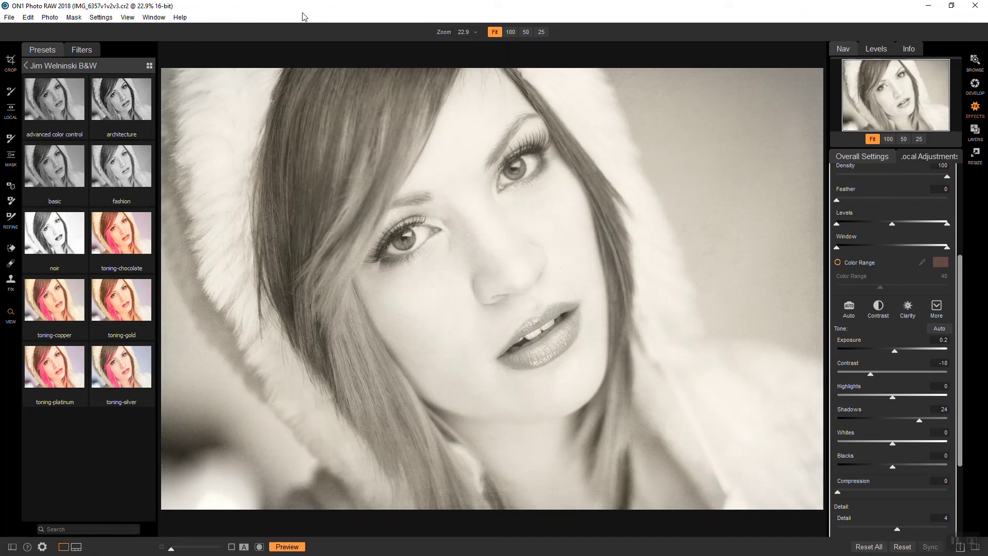